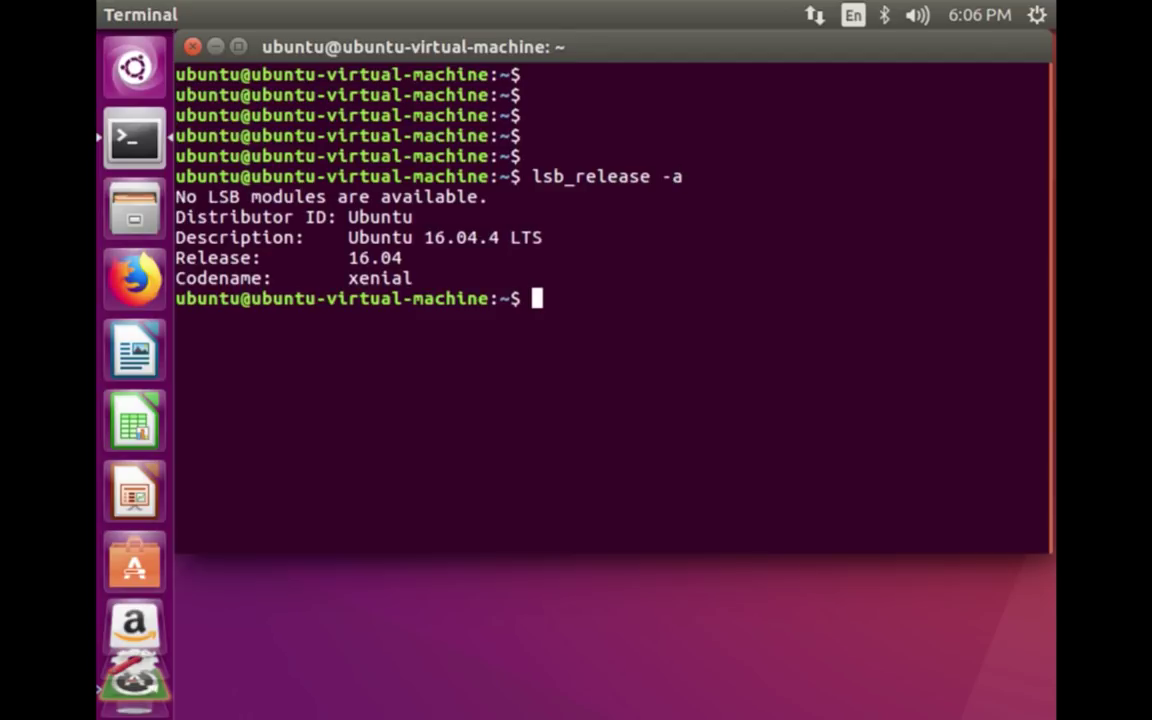
pyautogui.press('Return')
pyautogui.press('Return')
pyautogui.press('Return')
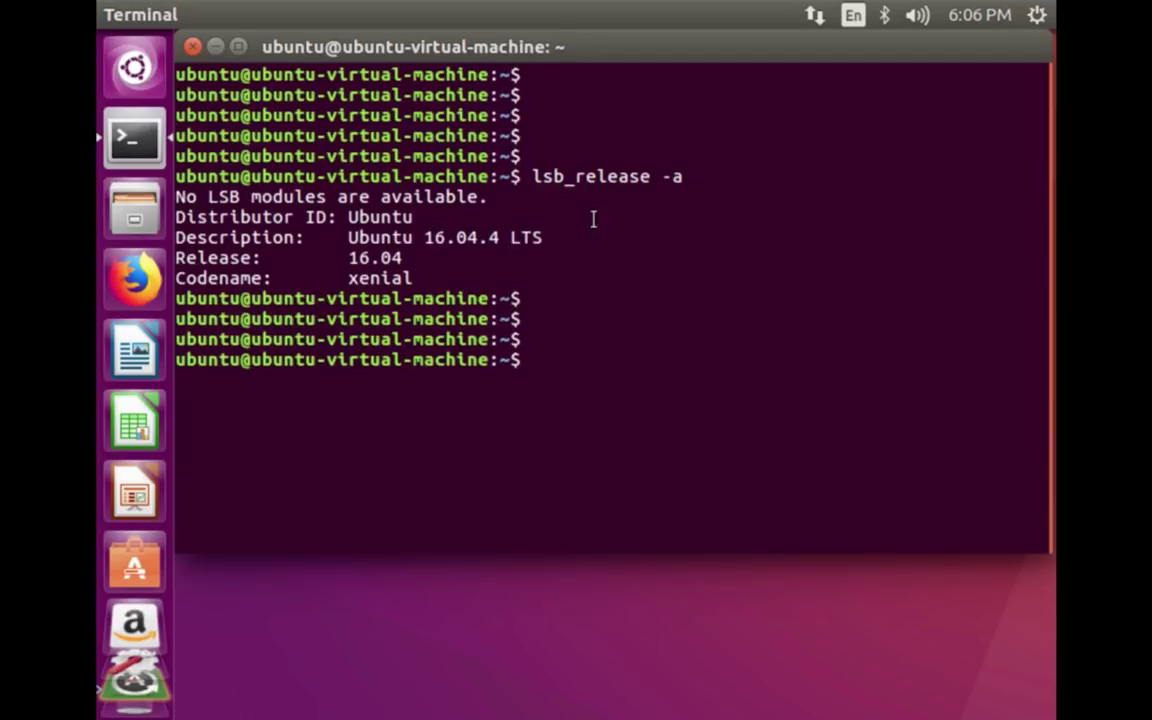
# Run lsb_release -a and highlight the line showing Ubuntu 16.04.4 LTS (xenial)
pyautogui.moveTo(544, 237); pyautogui.dragTo(172, 258)
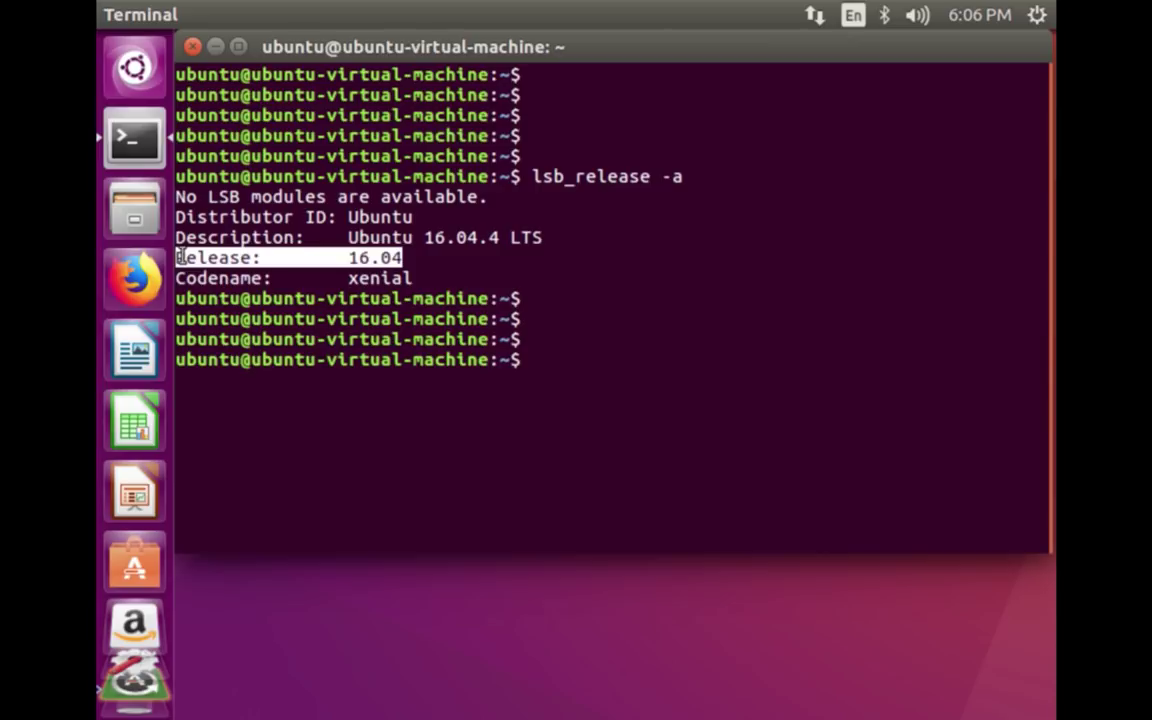
pyautogui.click(679, 334)
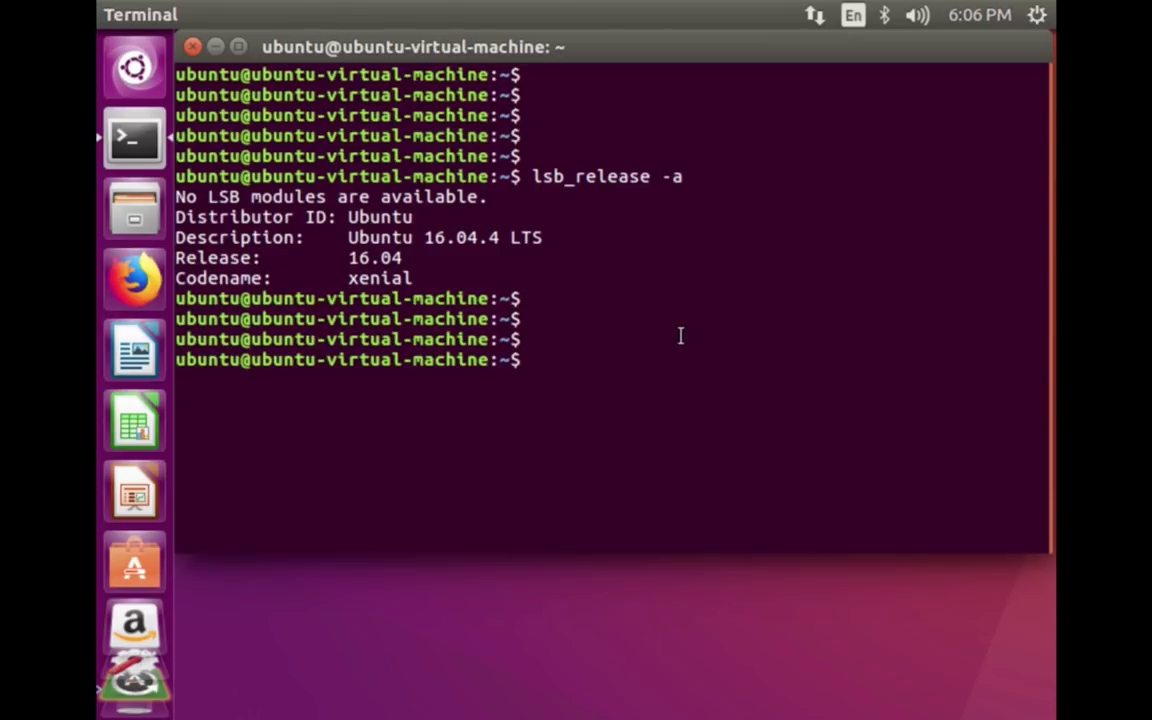
pyautogui.press('Return')
pyautogui.press('Return')
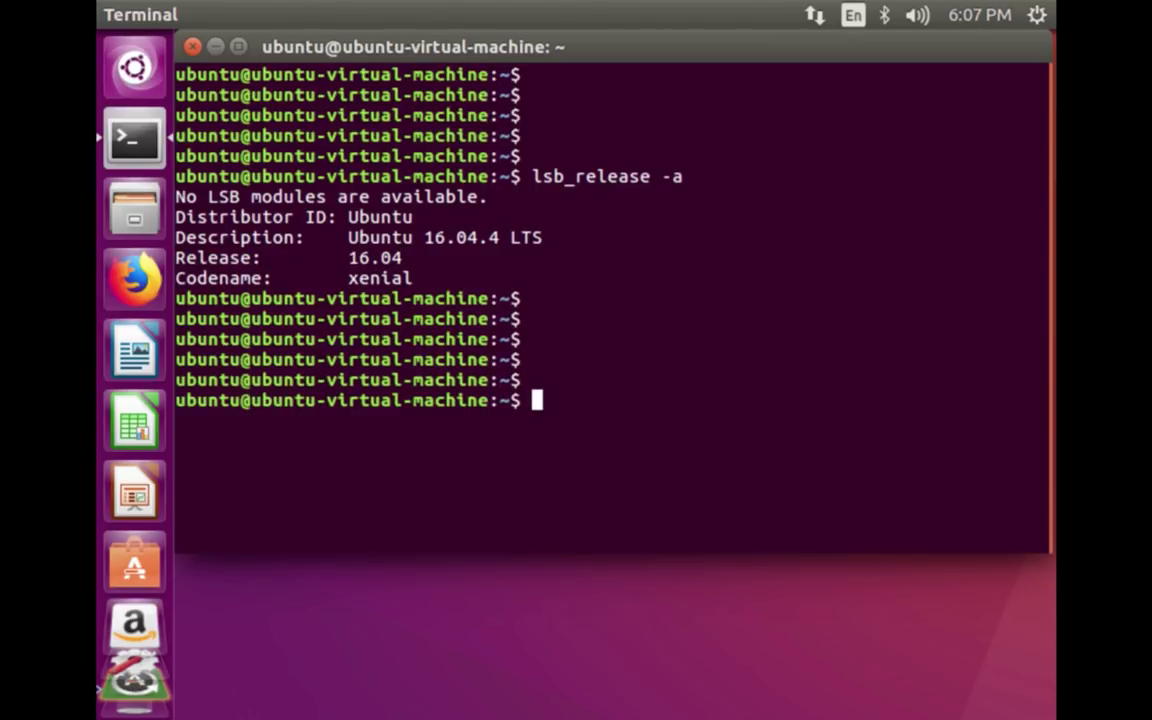
# Search the Dash for 'upd' to launch Software Updater, then open its update settings
pyautogui.click(135, 68)
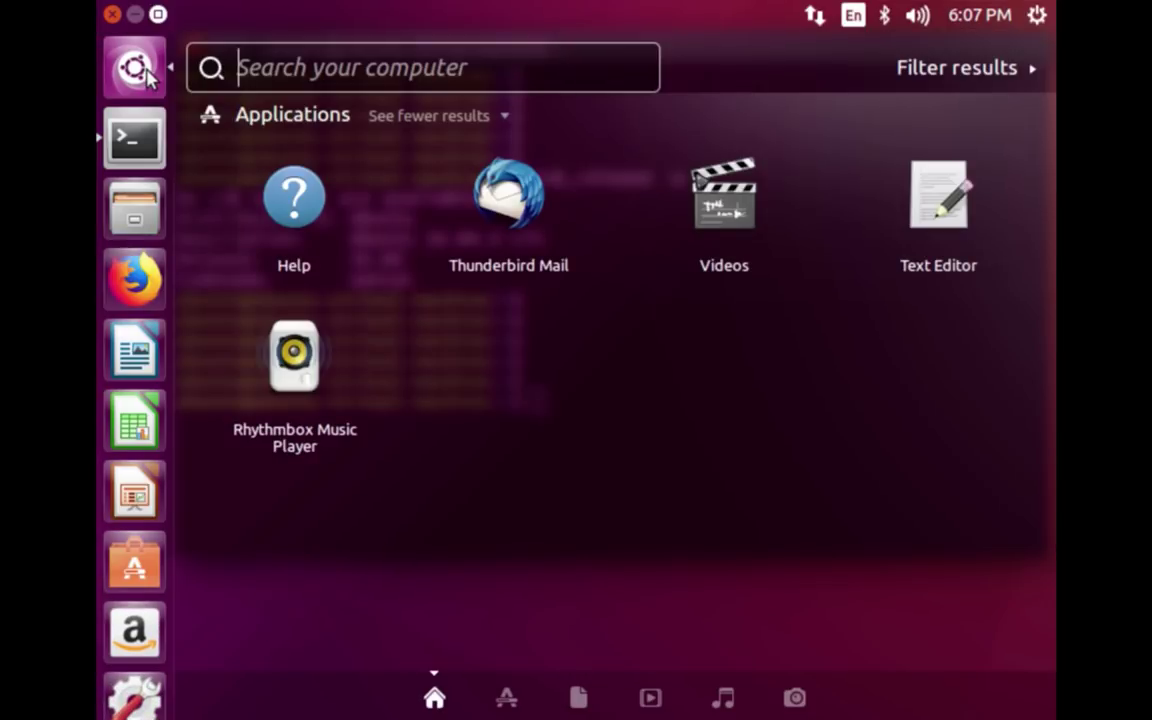
pyautogui.write('upd')
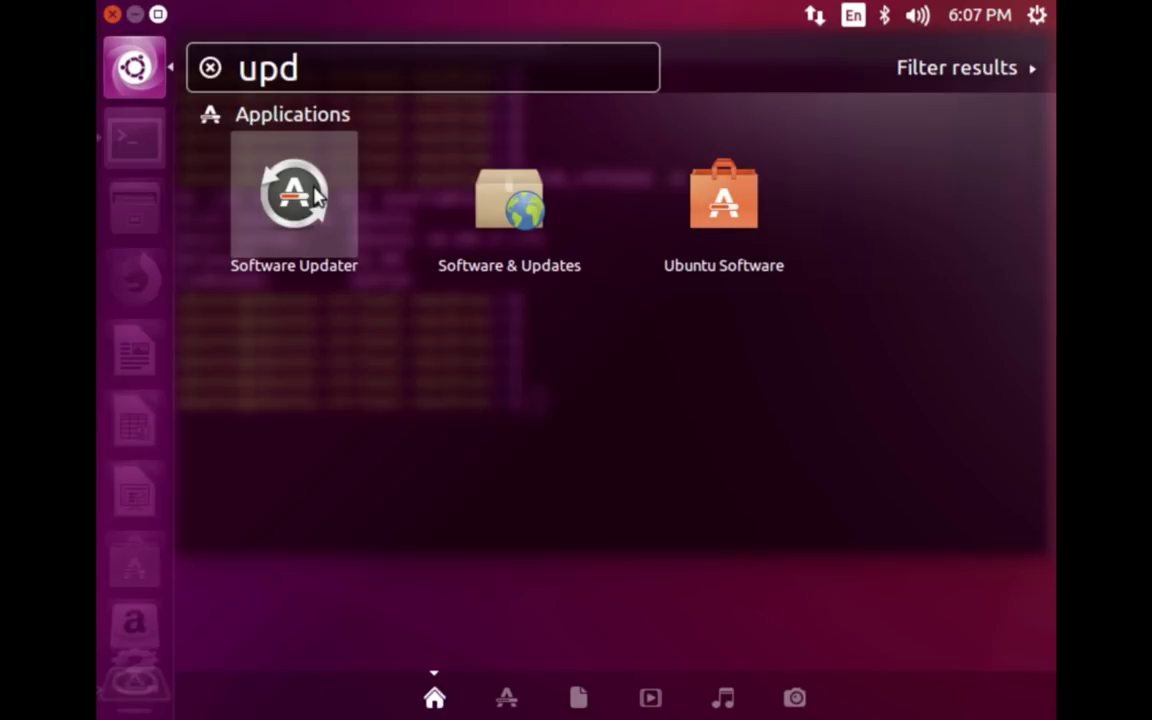
pyautogui.click(316, 194)
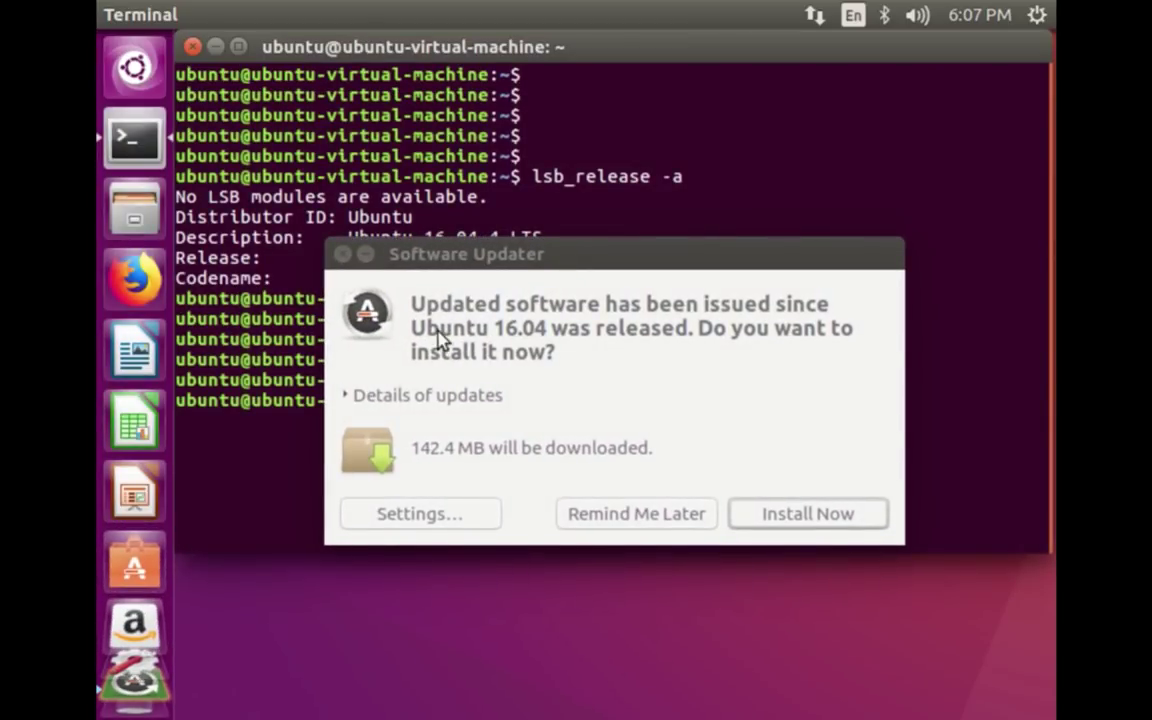
pyautogui.click(484, 506)
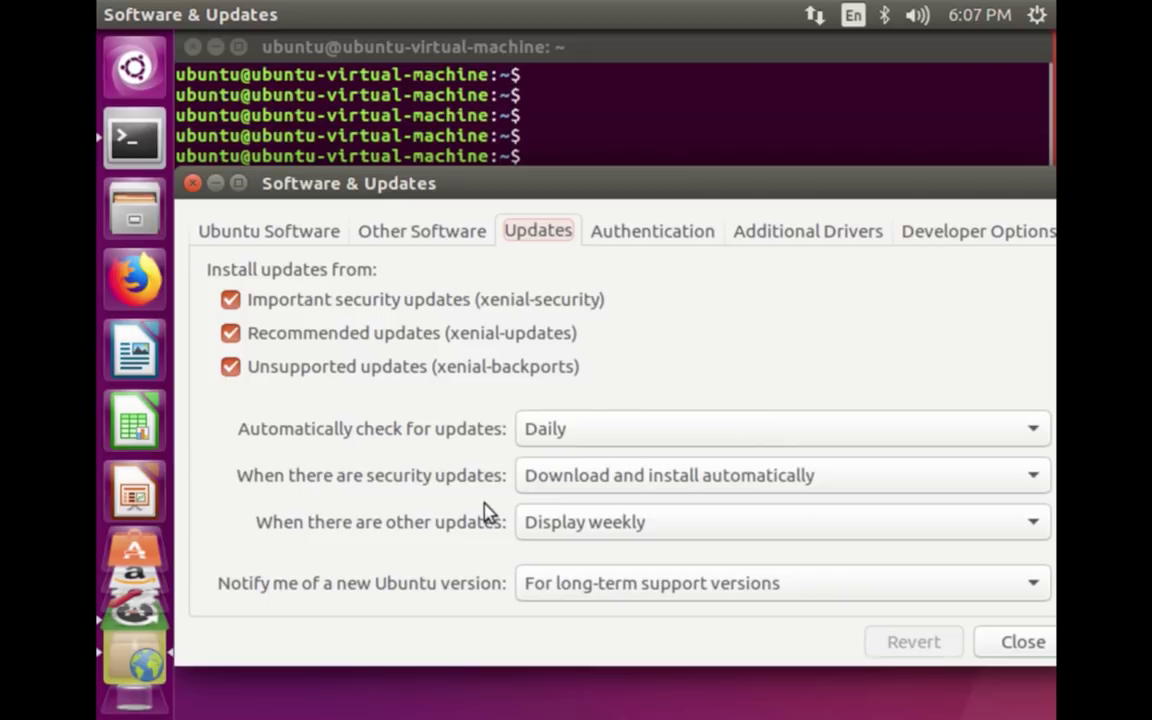
# Keep new Ubuntu version notifications set to 'For long-term support versions' and close Software & Updates
pyautogui.moveTo(572, 176); pyautogui.dragTo(573, 118)
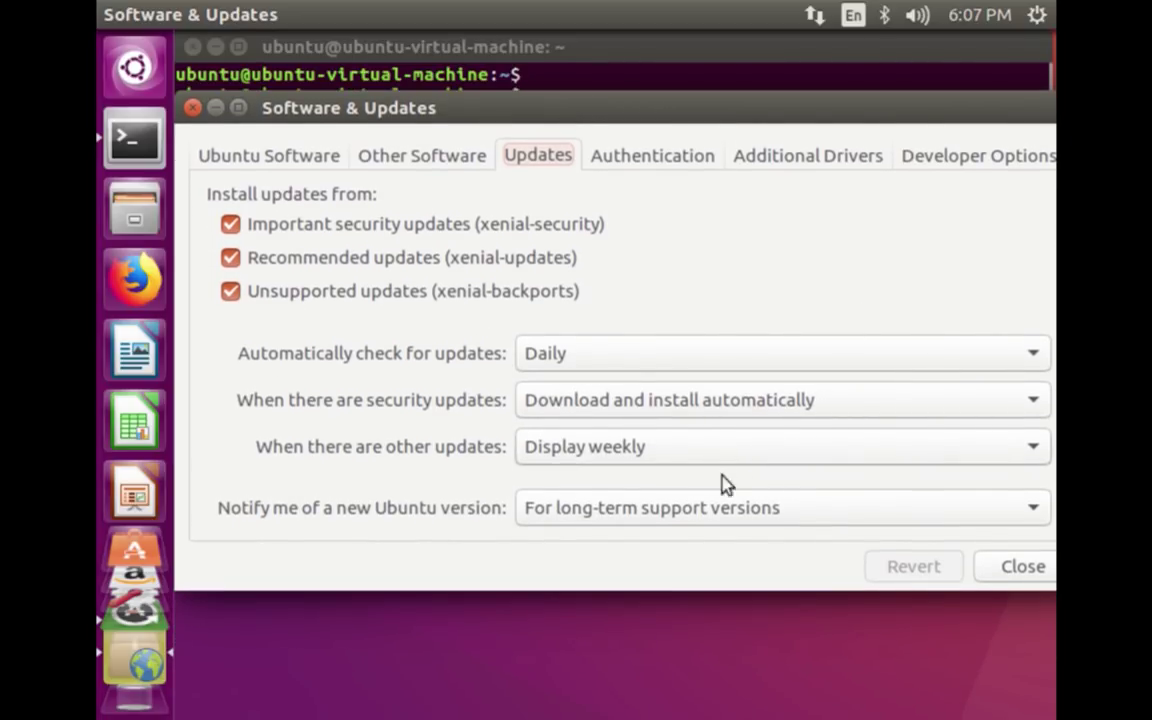
pyautogui.click(703, 513)
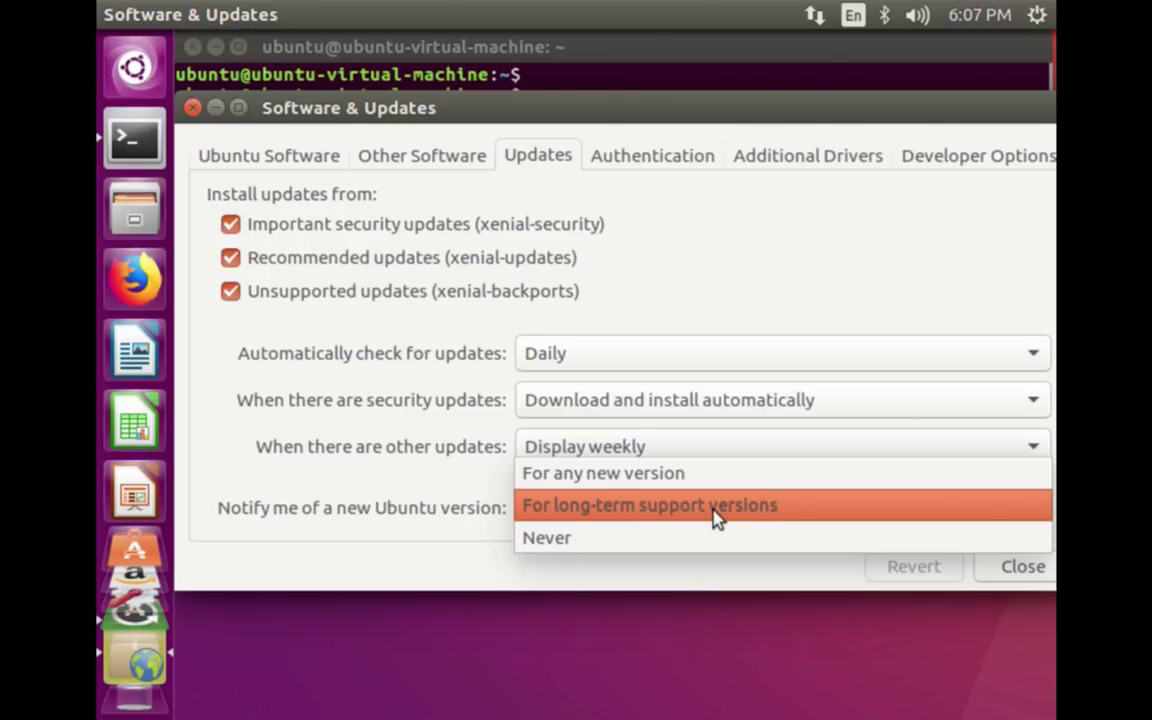
pyautogui.click(455, 553)
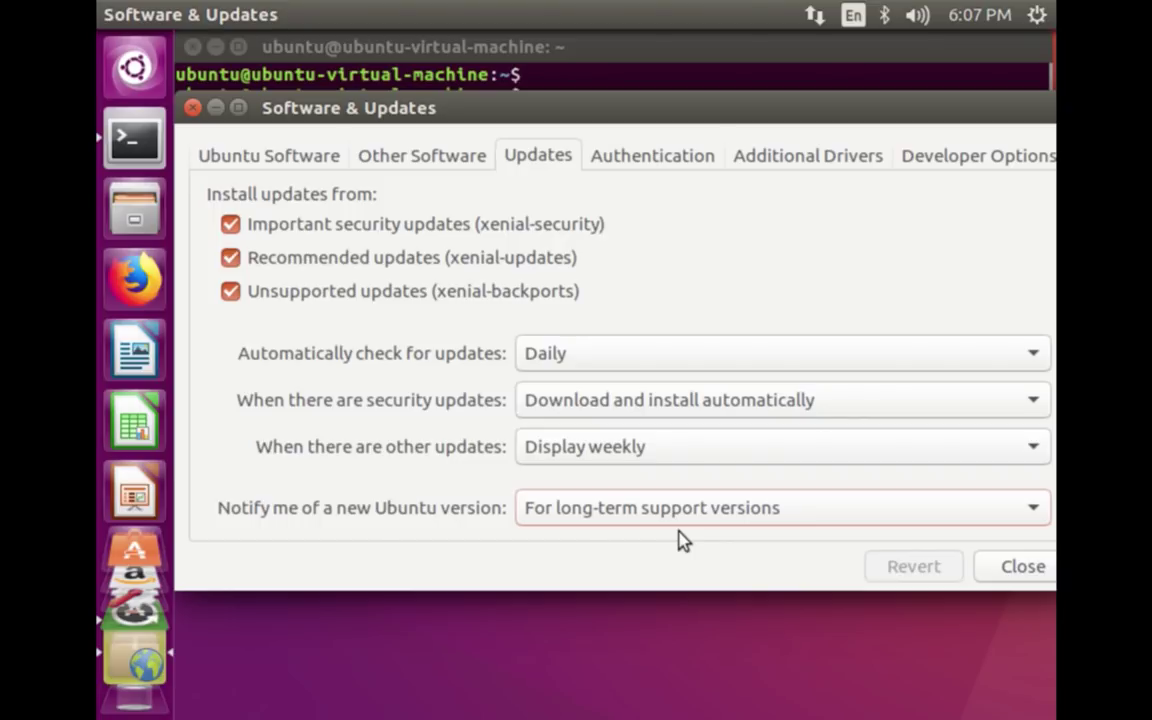
pyautogui.click(988, 568)
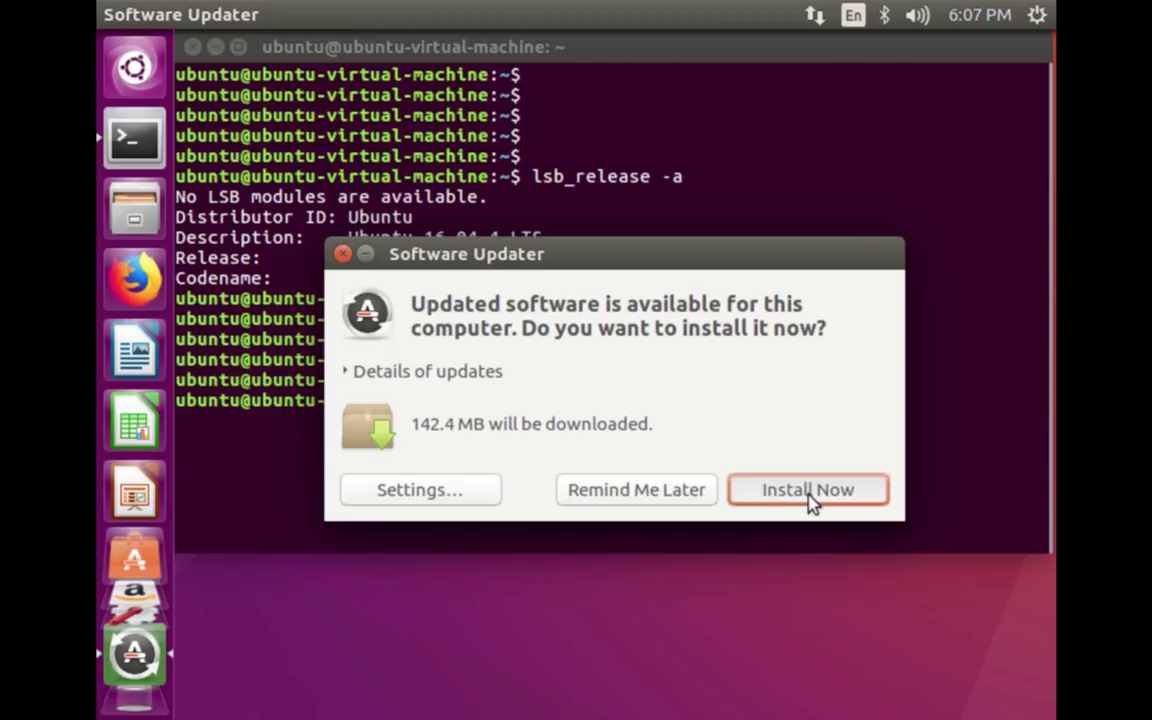
# Install the 142.4 MB of updates, authenticating with the account password
pyautogui.click(810, 492)
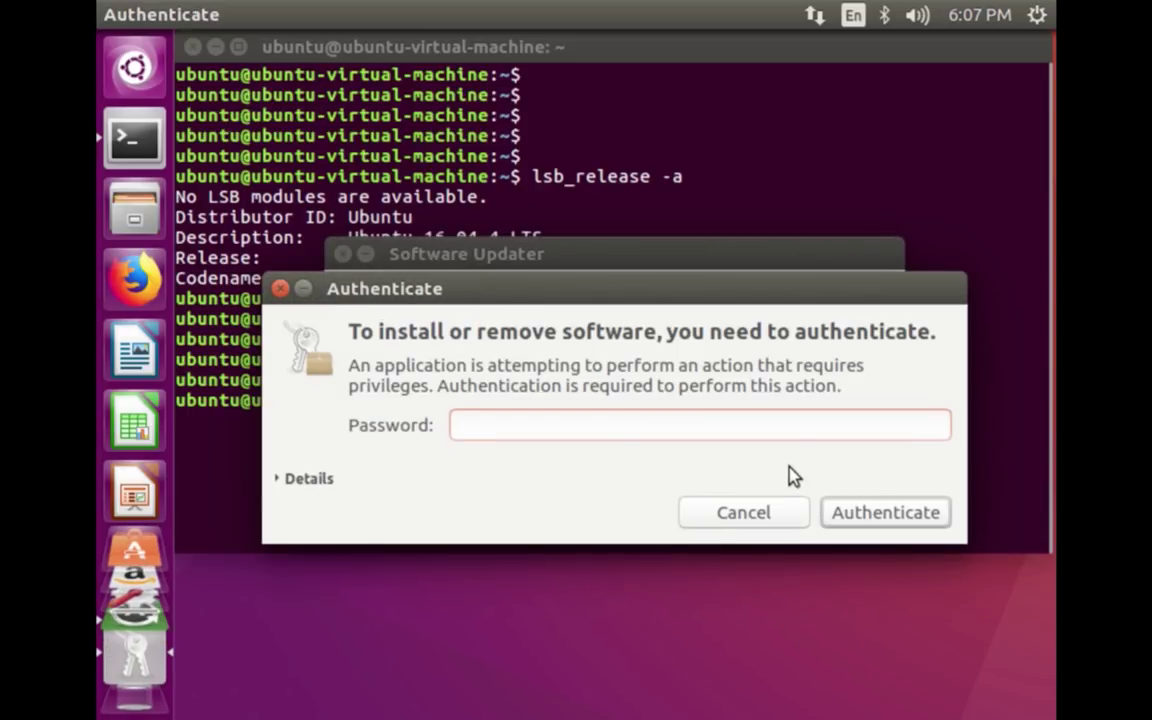
pyautogui.write('******')
pyautogui.click(890, 513)
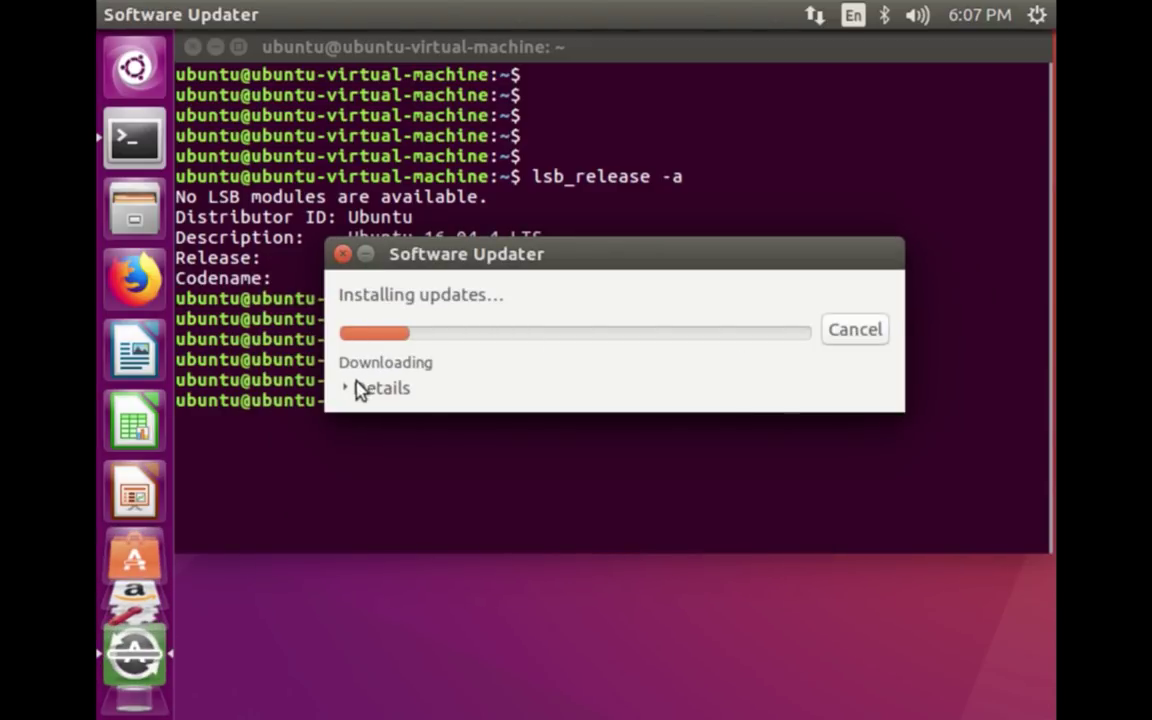
# Show the per-package download details and wait until the updates finish installing
pyautogui.click(347, 396)
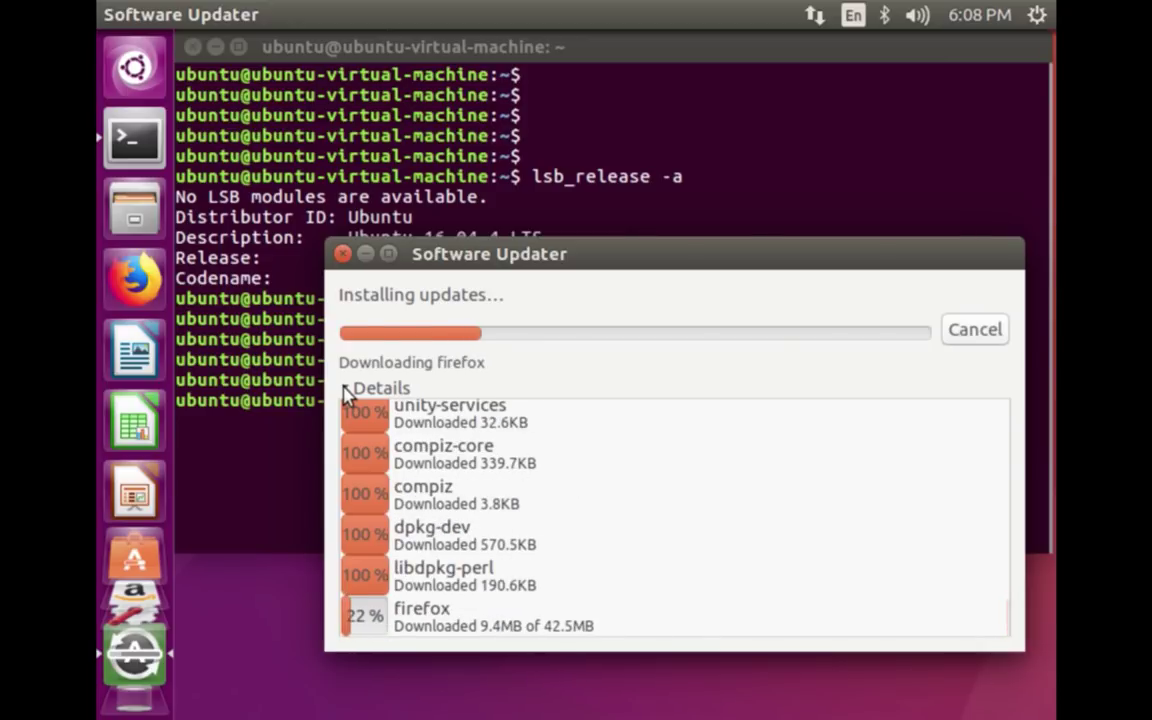
pyautogui.press('alt')
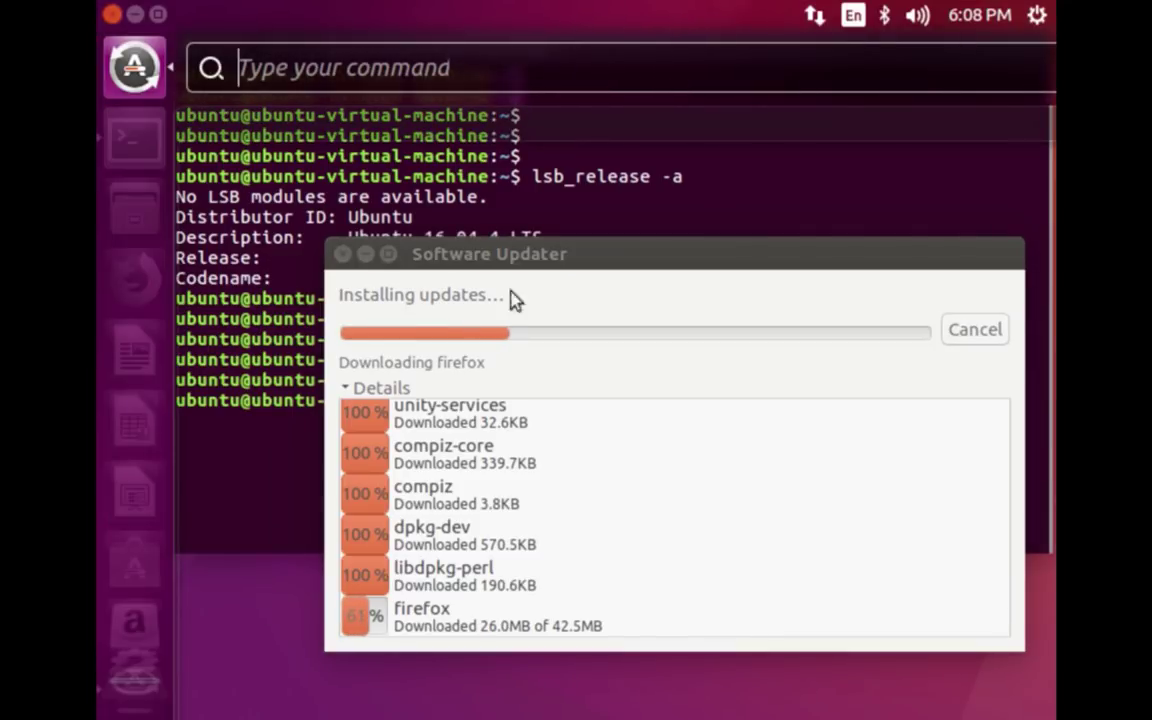
pyautogui.press('Escape')
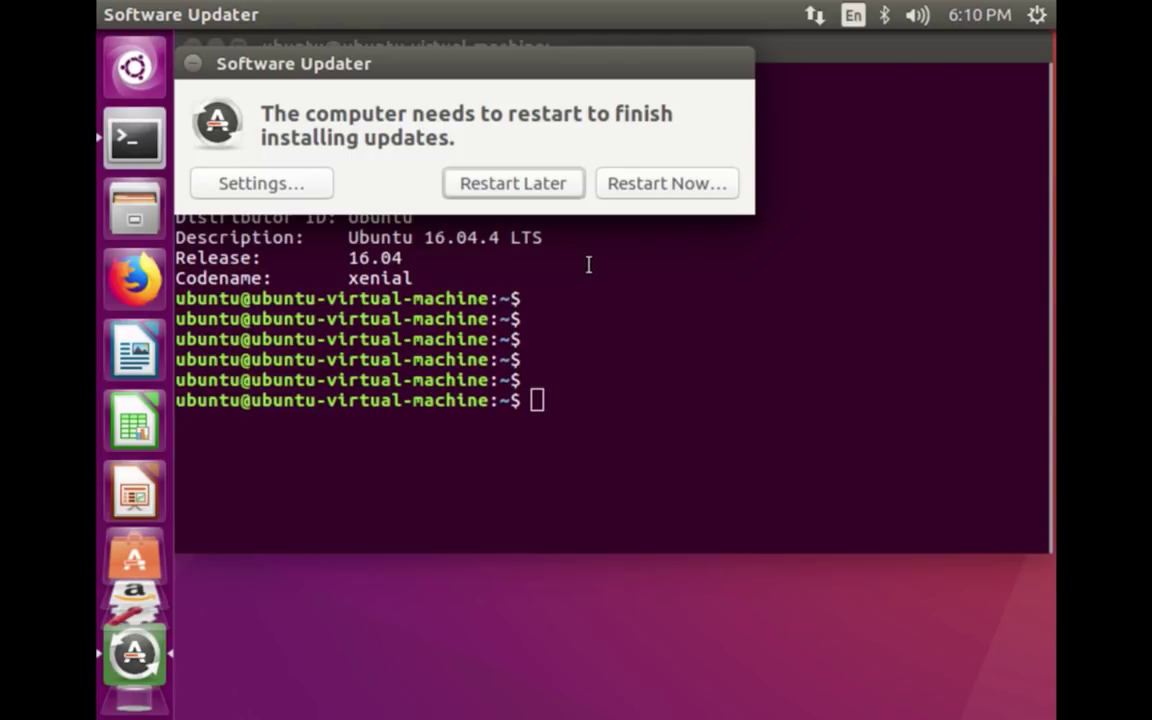
# Restart the computer, then log back in with the account password
pyautogui.click(645, 189)
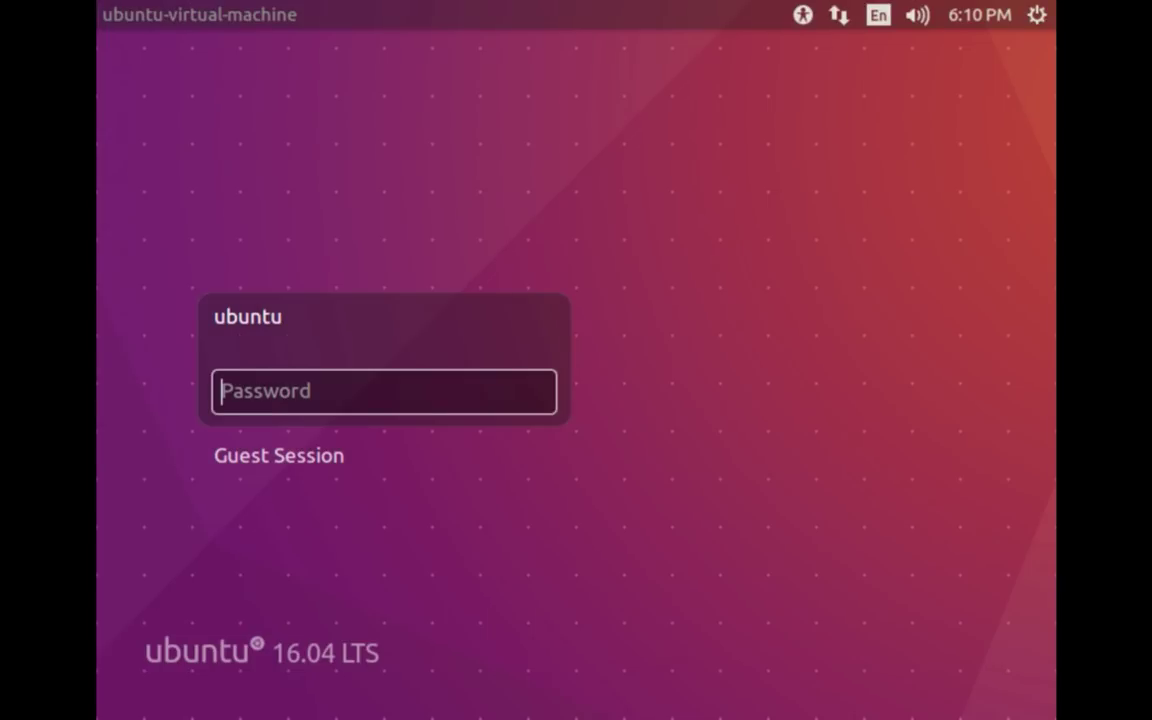
pyautogui.write('••••')
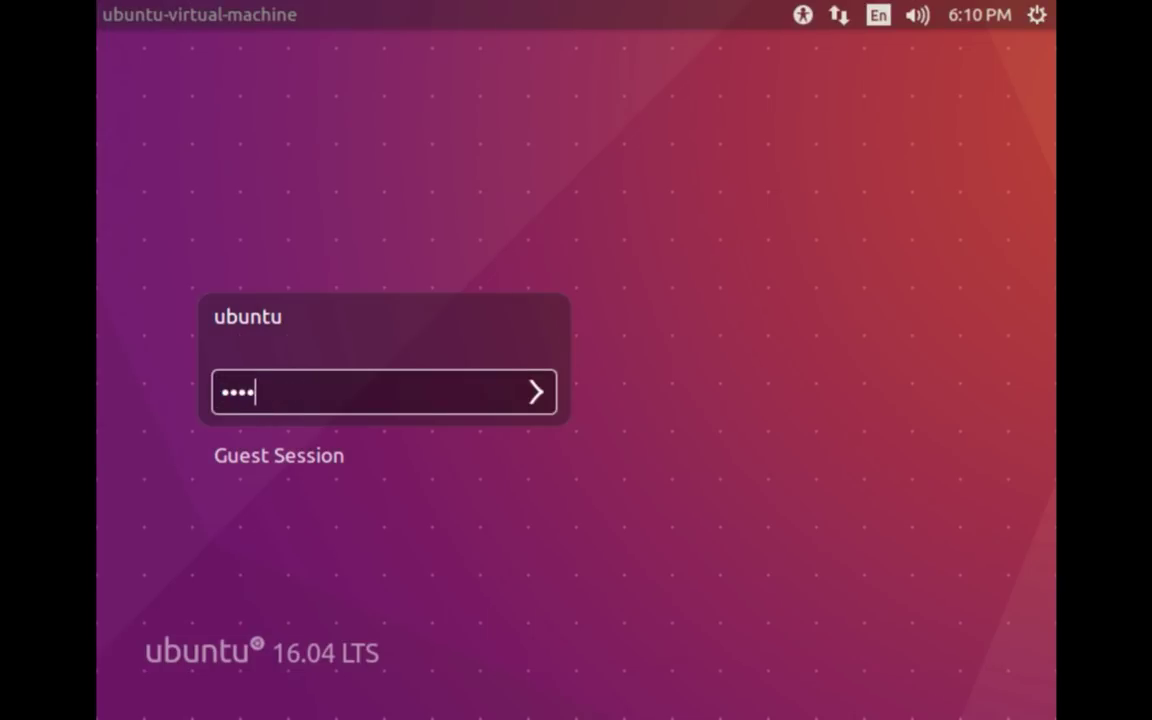
pyautogui.write('••')
pyautogui.press('Return')
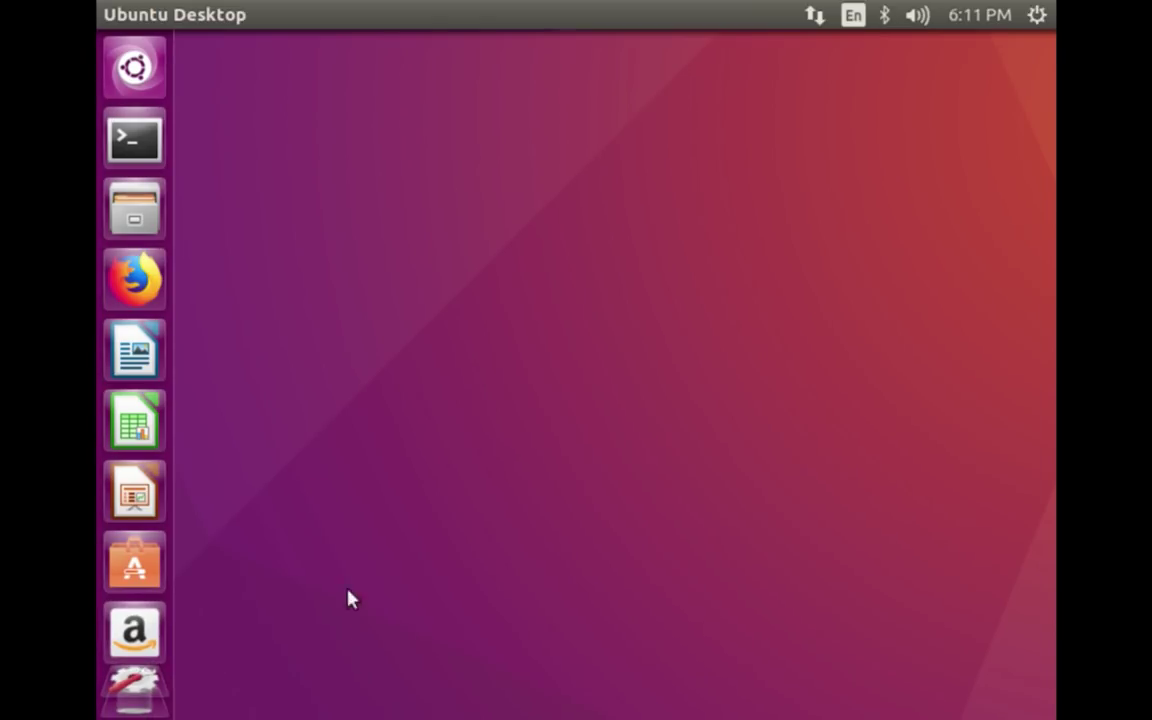
# In a new Terminal, rerun lsb_release -a and enter the command sudo update-manager -d
pyautogui.click(140, 158)
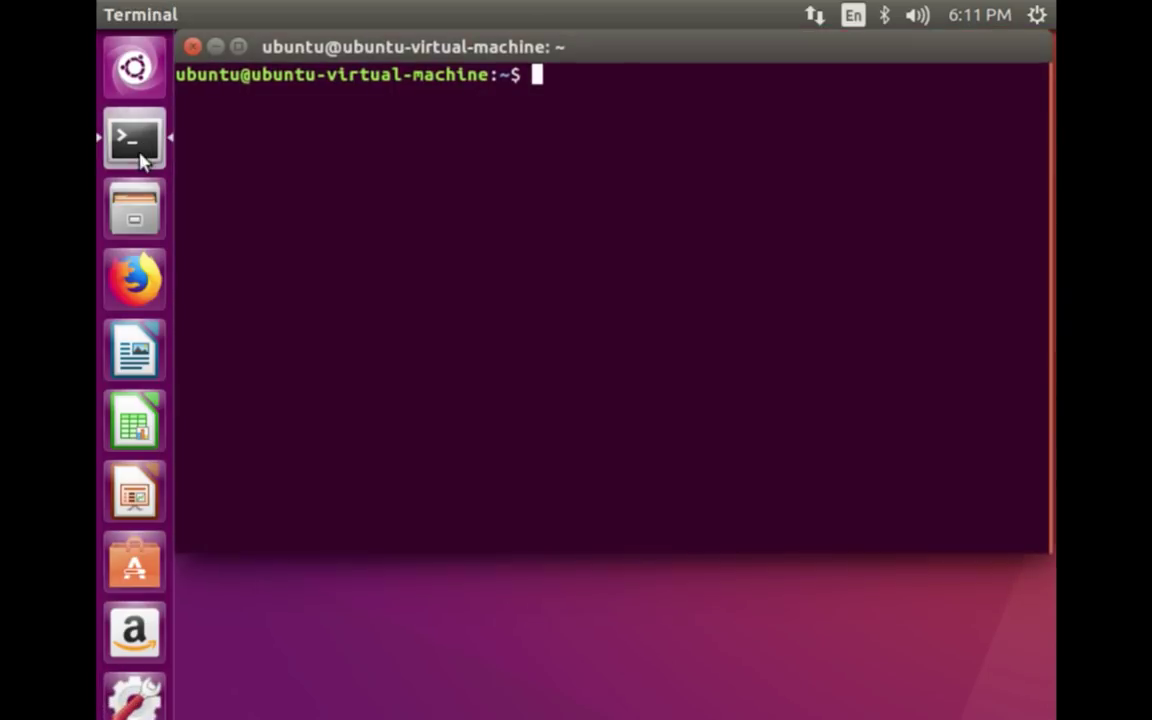
pyautogui.press('Return')
pyautogui.press('Return')
pyautogui.press('Return')
pyautogui.write('lsb_release -a')
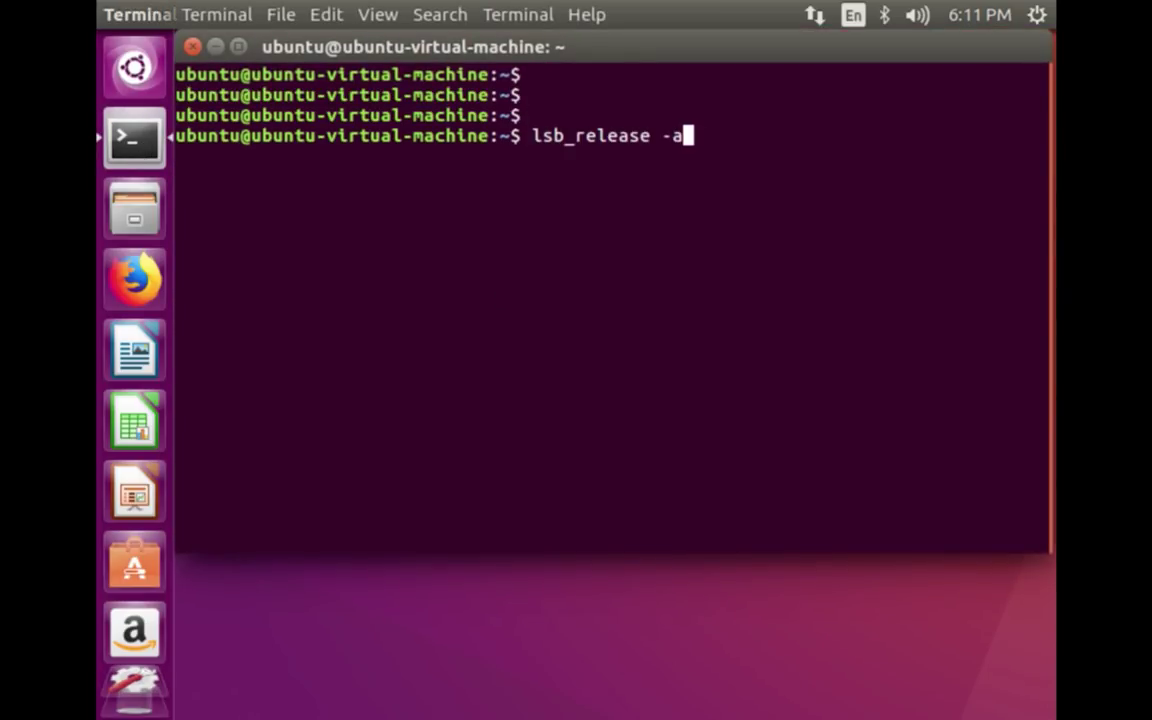
pyautogui.press('Return')
pyautogui.press('Return')
pyautogui.press('Return')
pyautogui.press('Return')
pyautogui.press('Return')
pyautogui.press('Return')
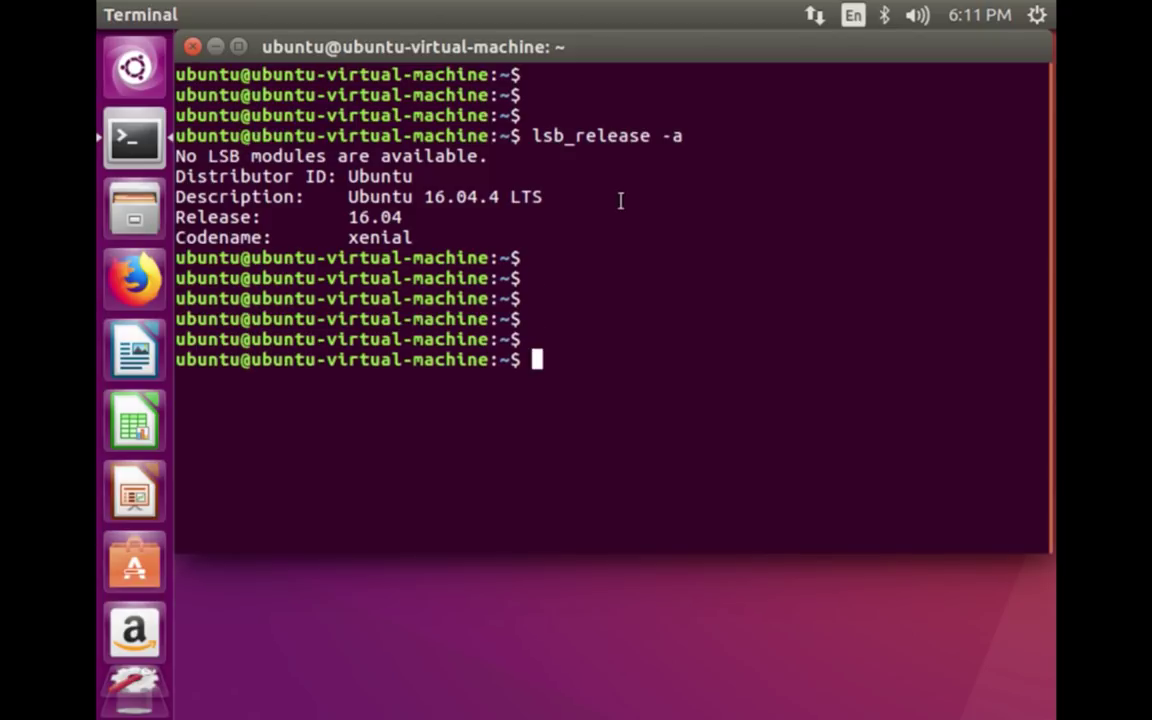
pyautogui.write('sudo update')
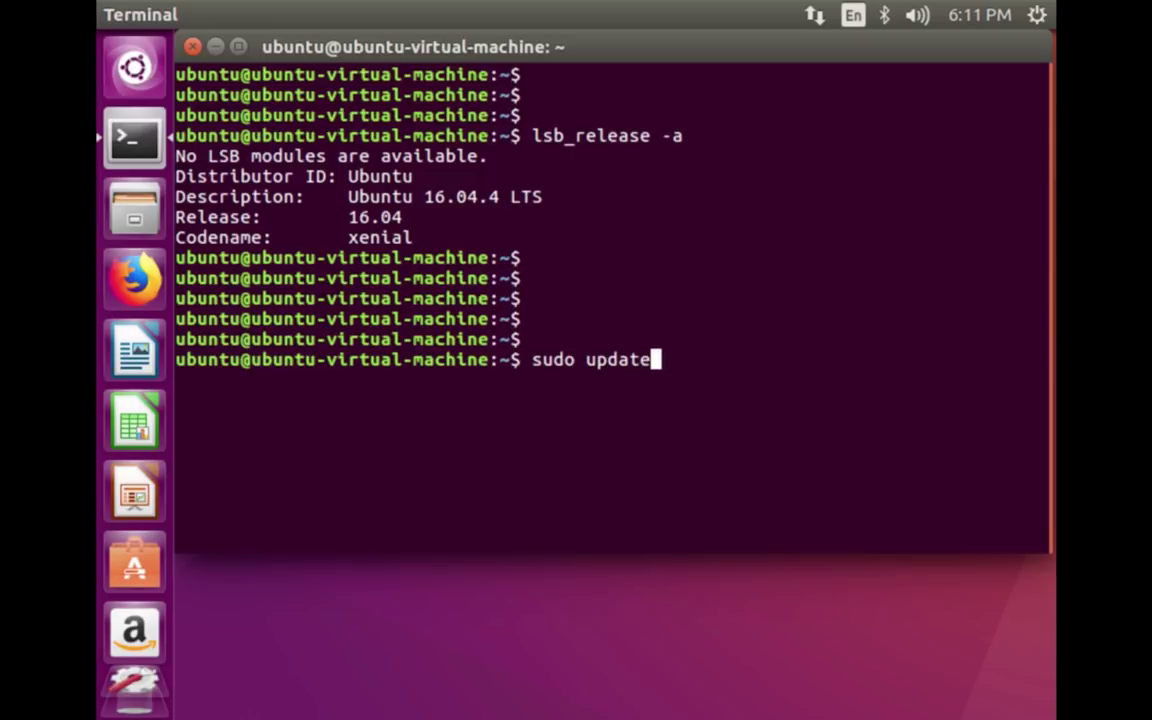
pyautogui.write('-ma')
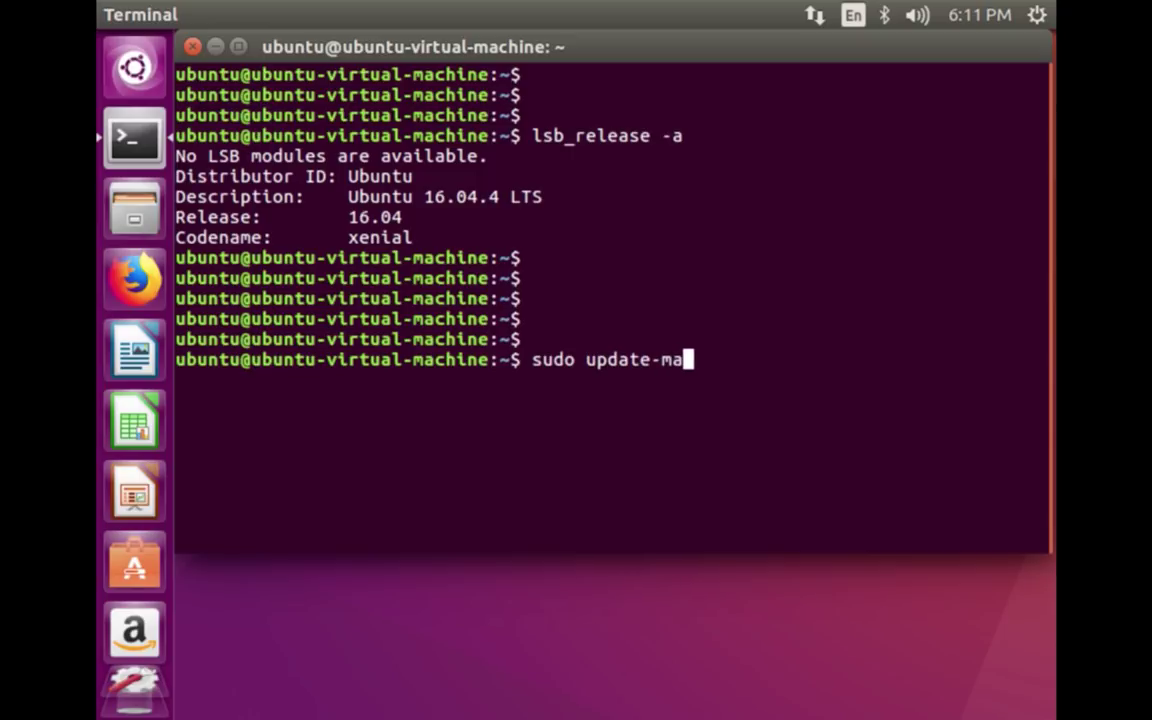
pyautogui.write('nager -d')
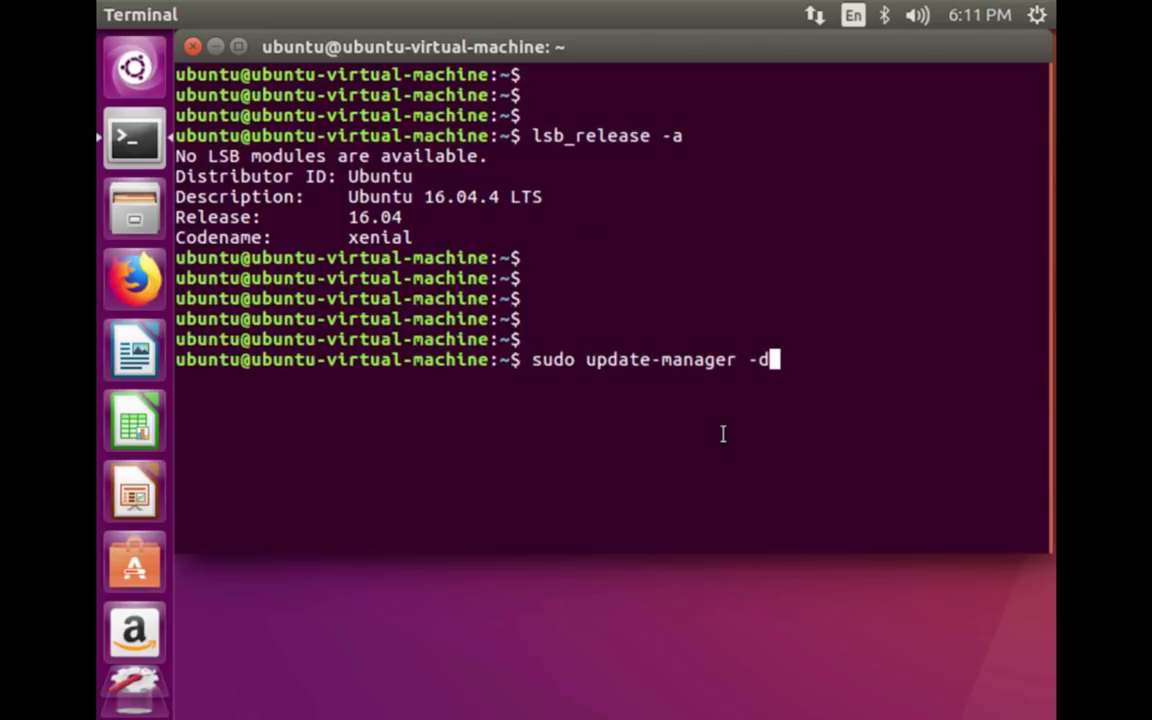
# Run sudo update-manager -d with the sudo password to check for a release upgrade
pyautogui.press('Return')
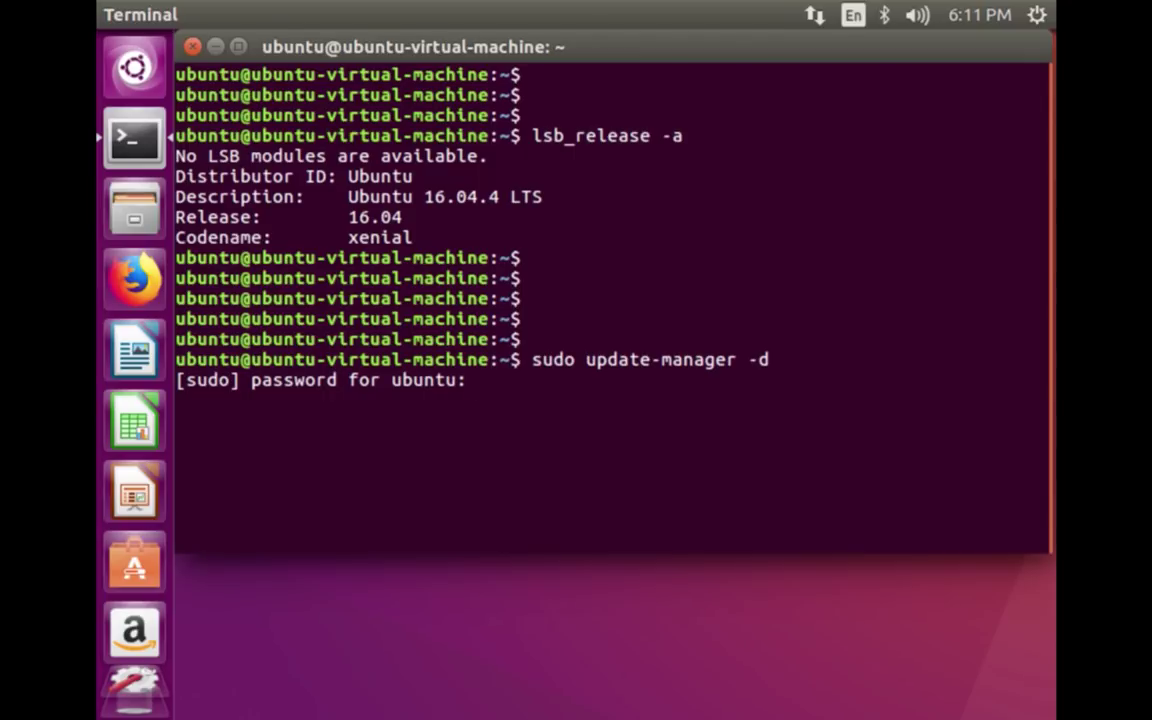
pyautogui.press('Return')
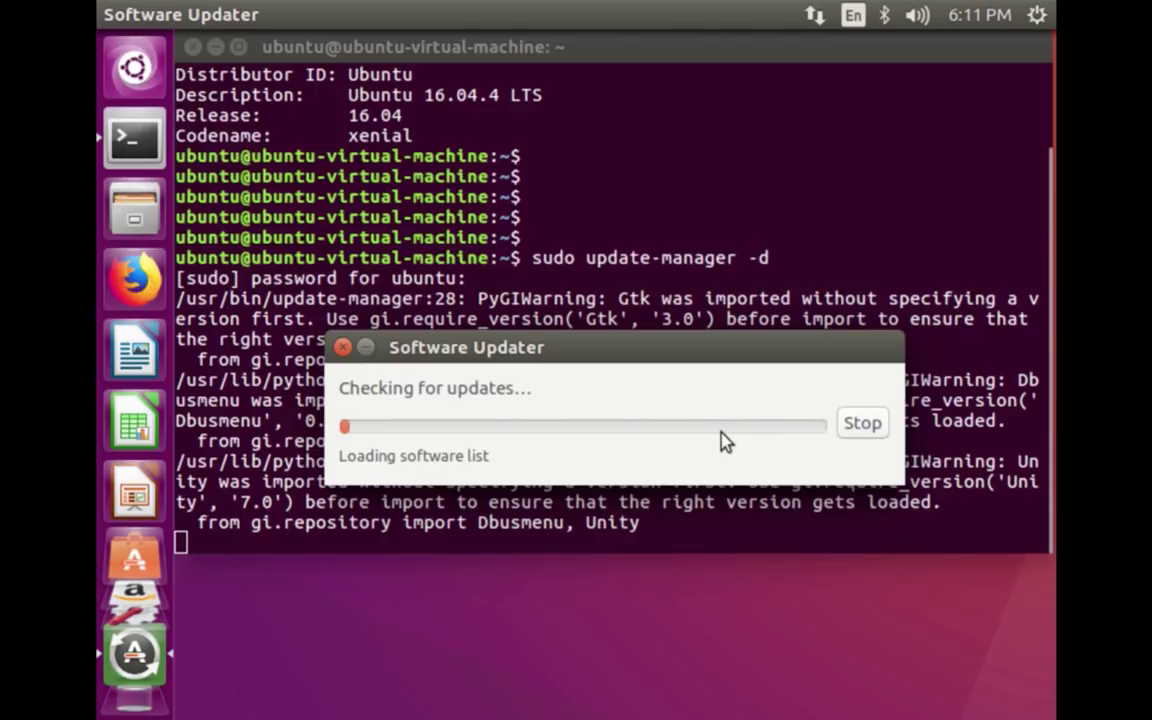
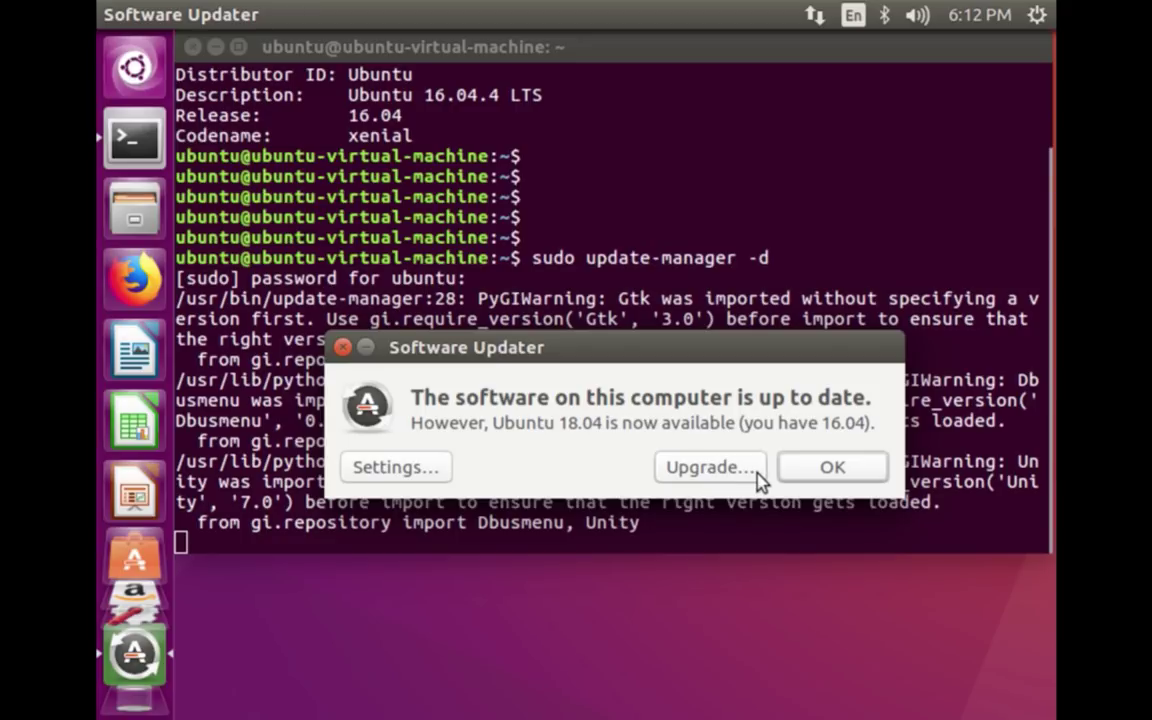
# Dismiss the up-to-date notice, rerun sudo update-manager -d, and start the 18.04 upgrade
pyautogui.click(812, 478)
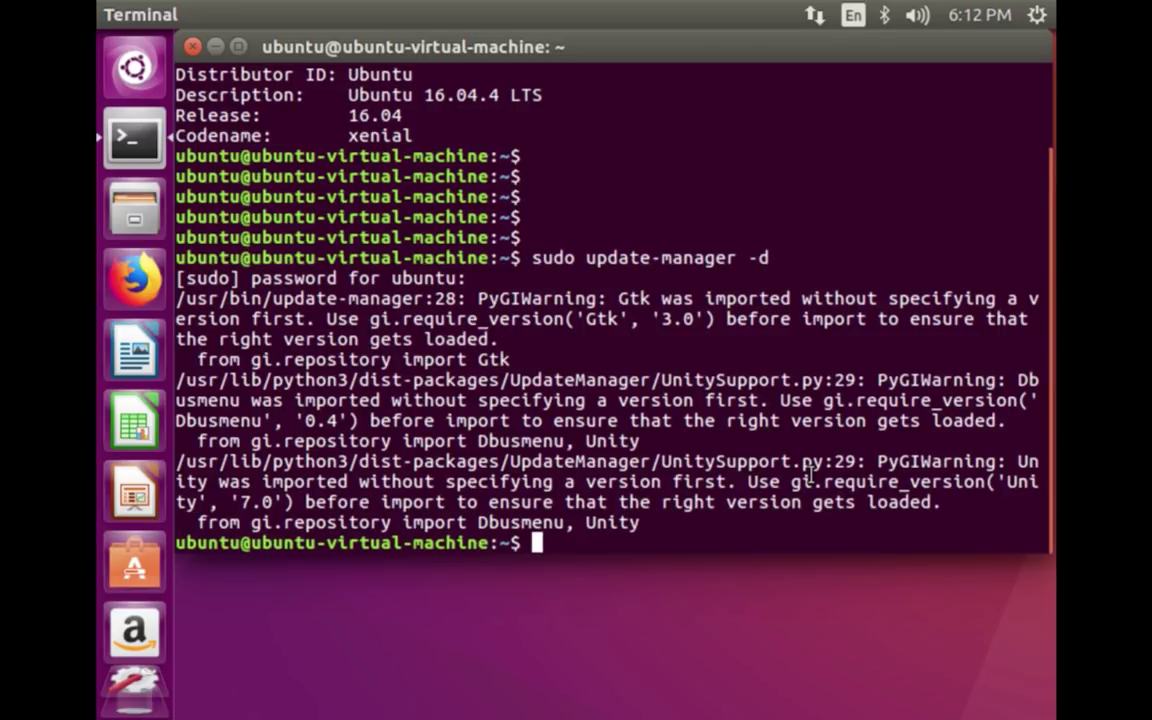
pyautogui.press('Return')
pyautogui.press('Return')
pyautogui.press('Return')
pyautogui.press('Up')
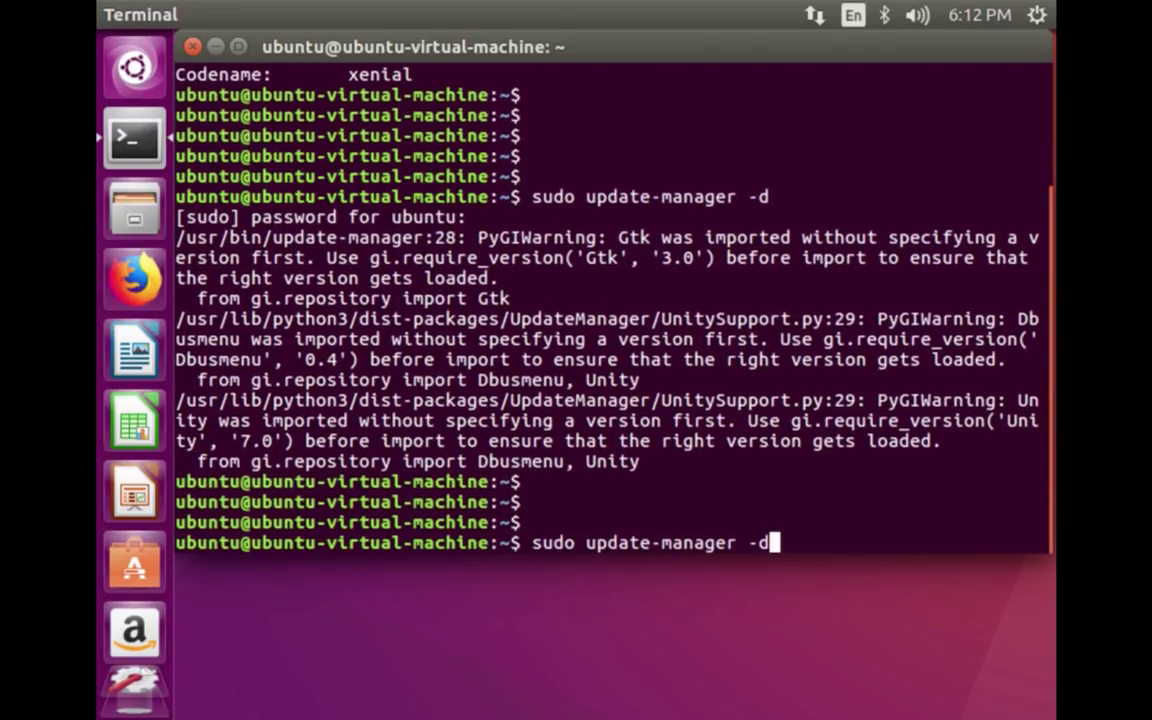
pyautogui.press('Return')
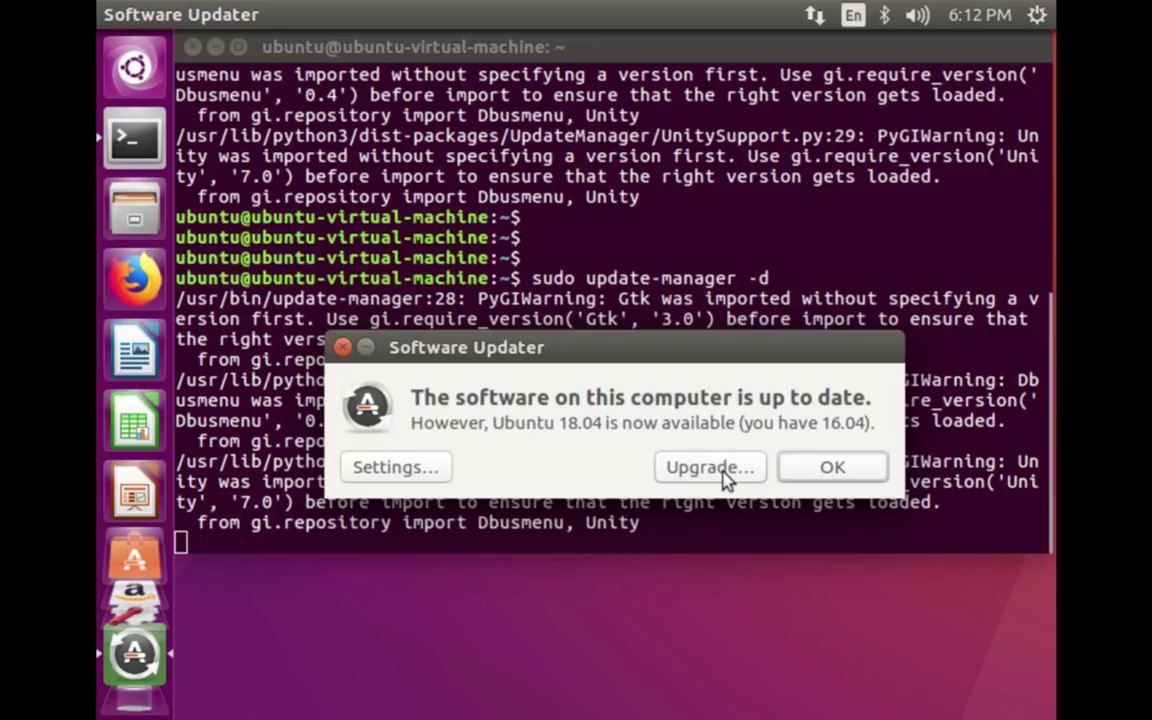
pyautogui.click(726, 468)
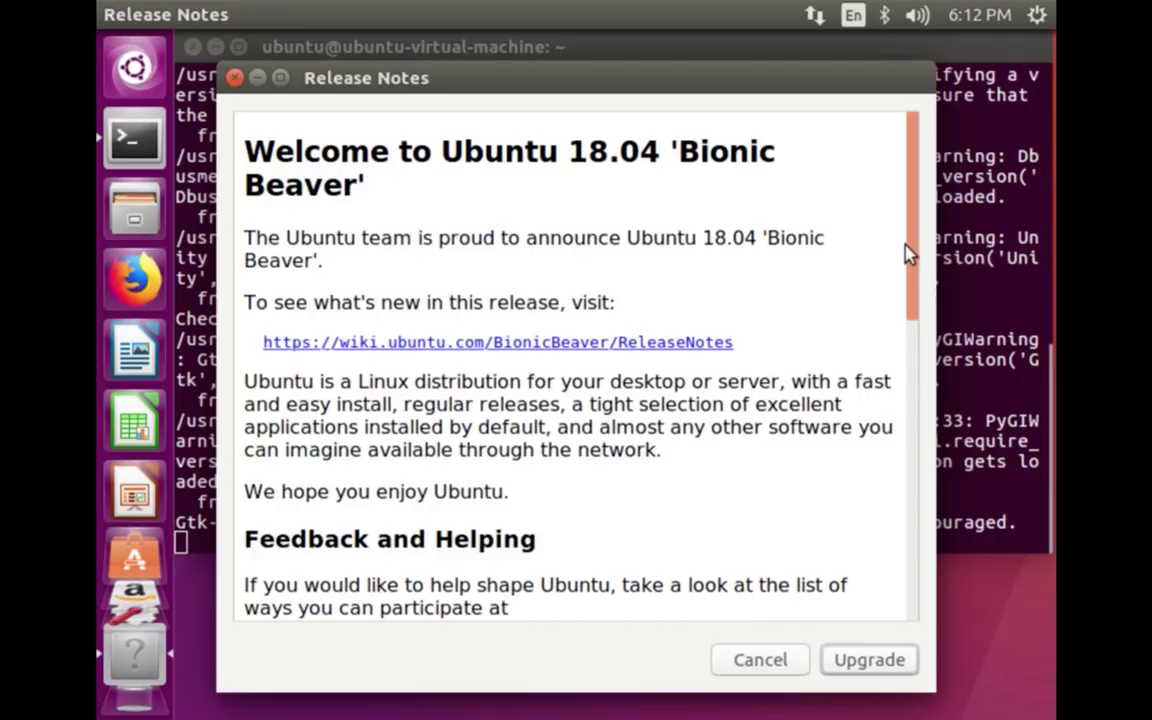
# Read through the Bionic Beaver release notes and begin the distribution upgrade
pyautogui.moveTo(912, 260); pyautogui.dragTo(918, 565)
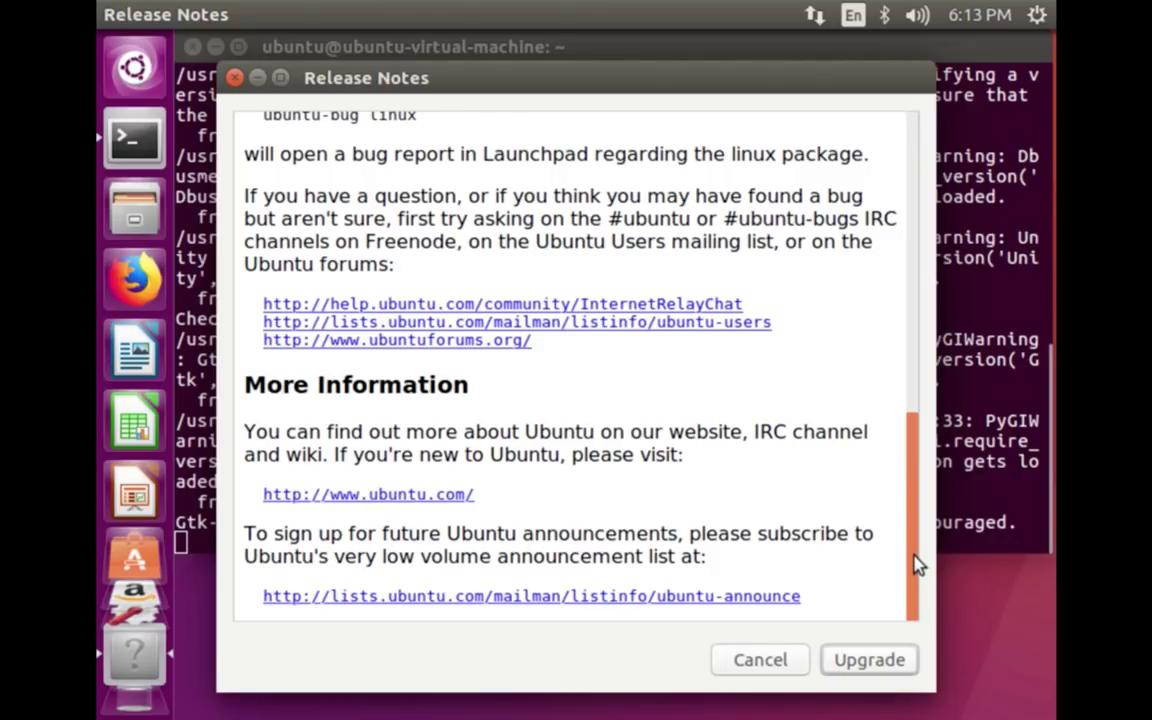
pyautogui.click(878, 664)
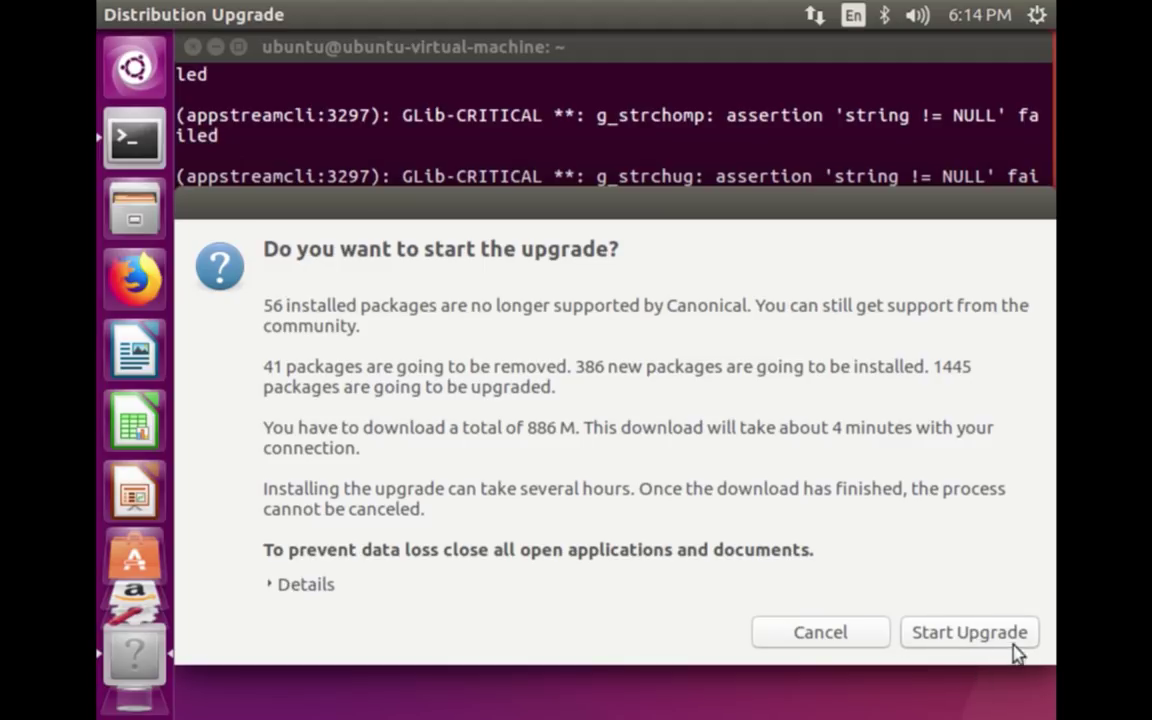
pyautogui.click(960, 635)
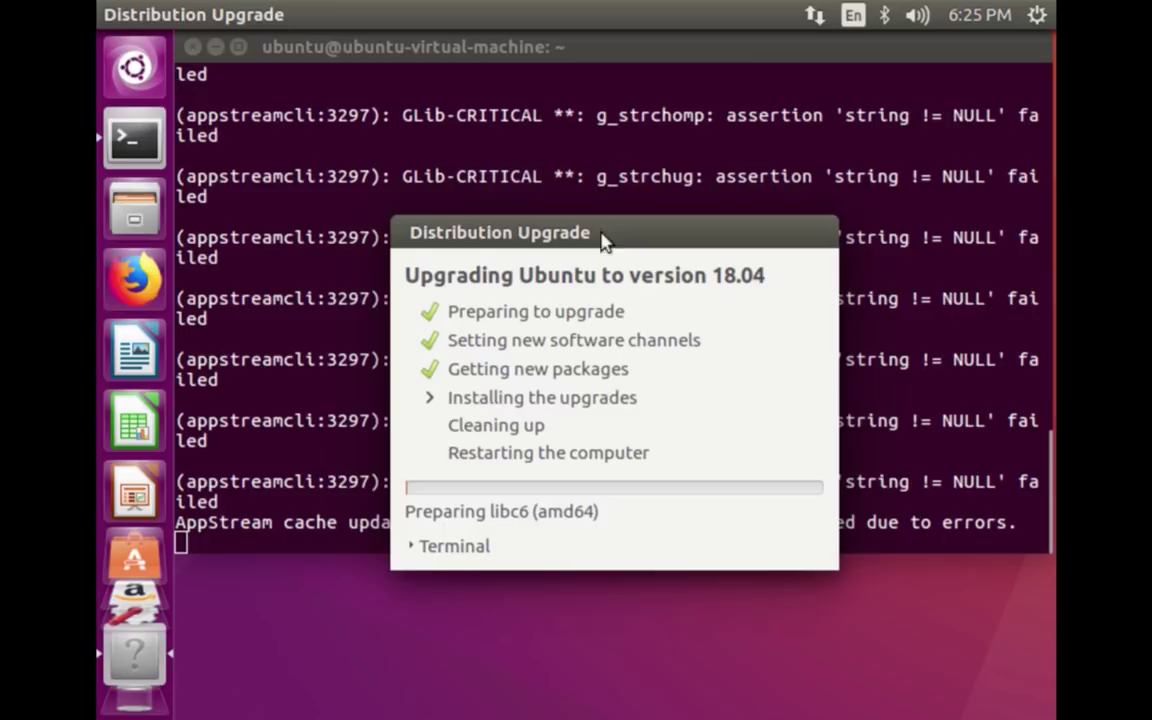
# Move the Distribution Upgrade progress window aside while packages download and install
pyautogui.moveTo(601, 233); pyautogui.dragTo(616, 196)
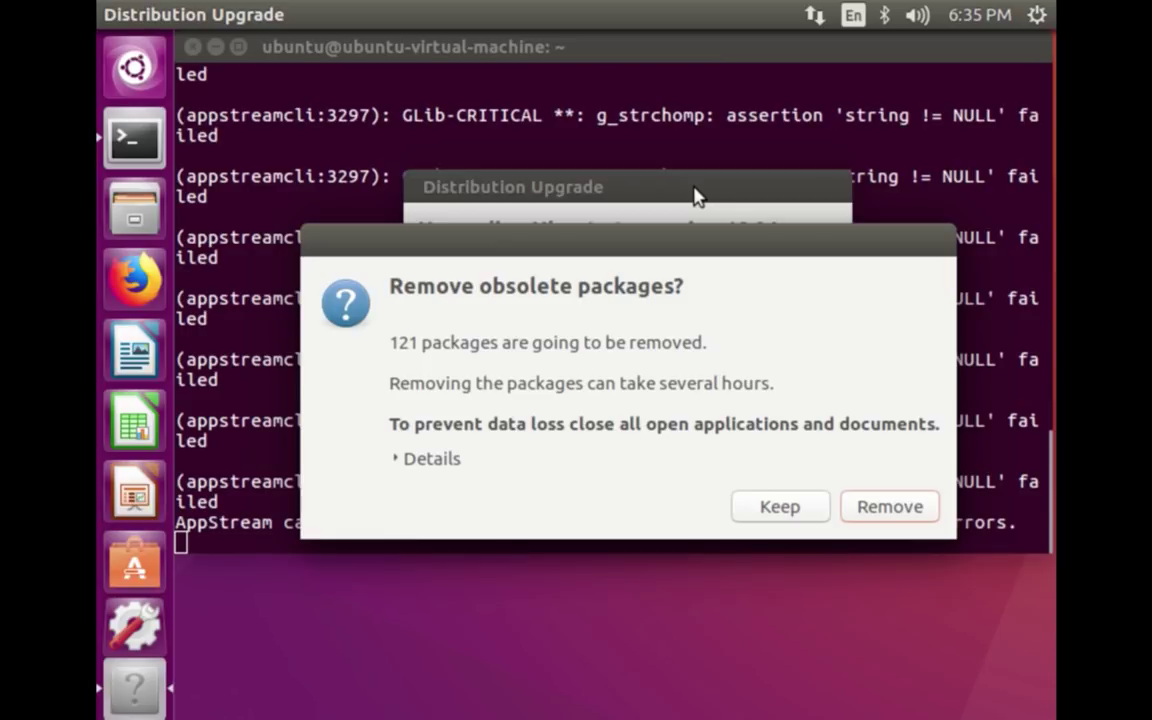
pyautogui.click(401, 462)
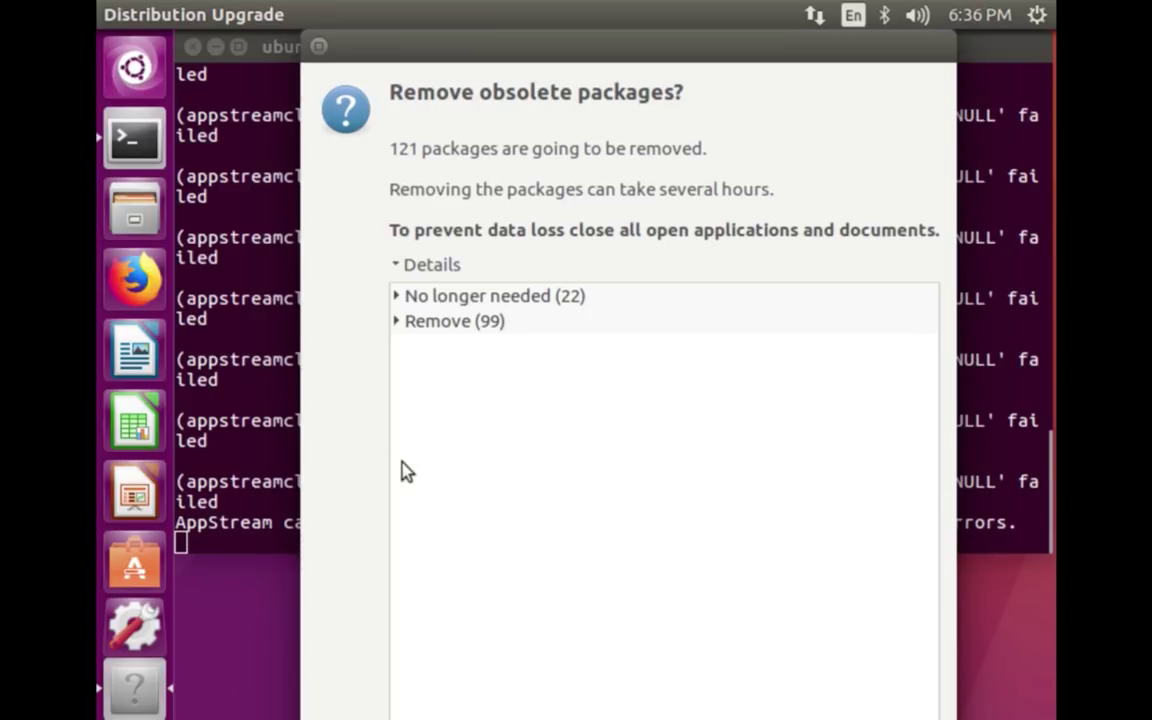
pyautogui.click(401, 325)
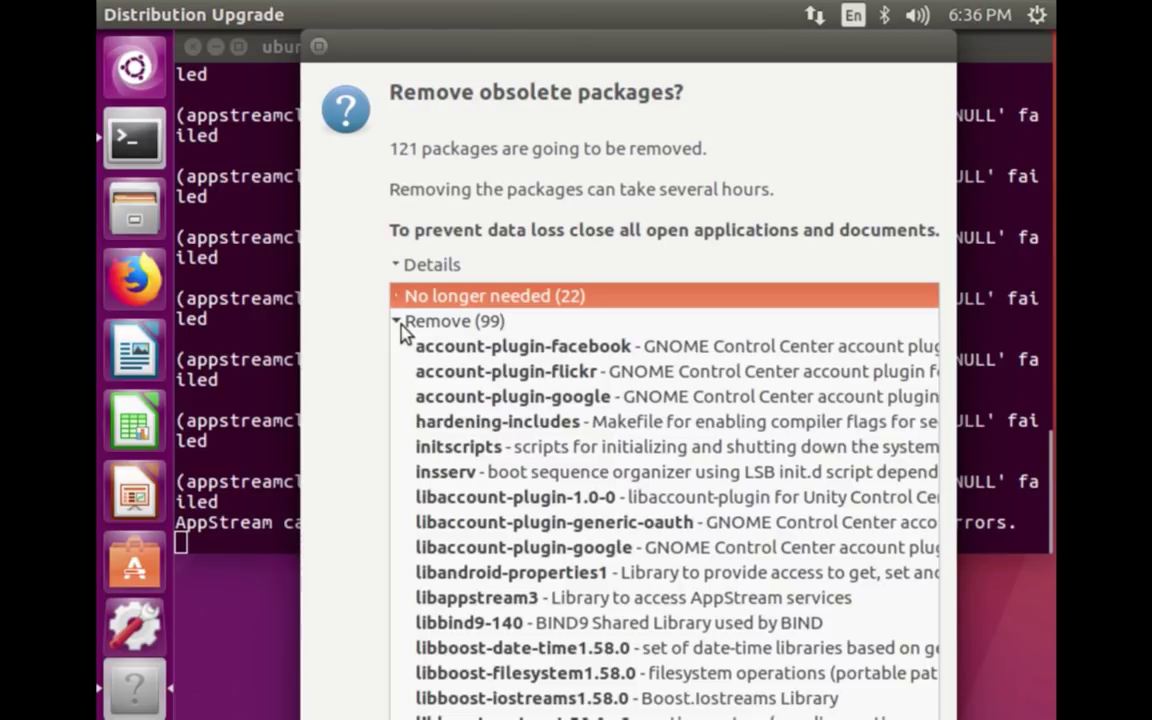
pyautogui.scroll(-1, 728, 484)
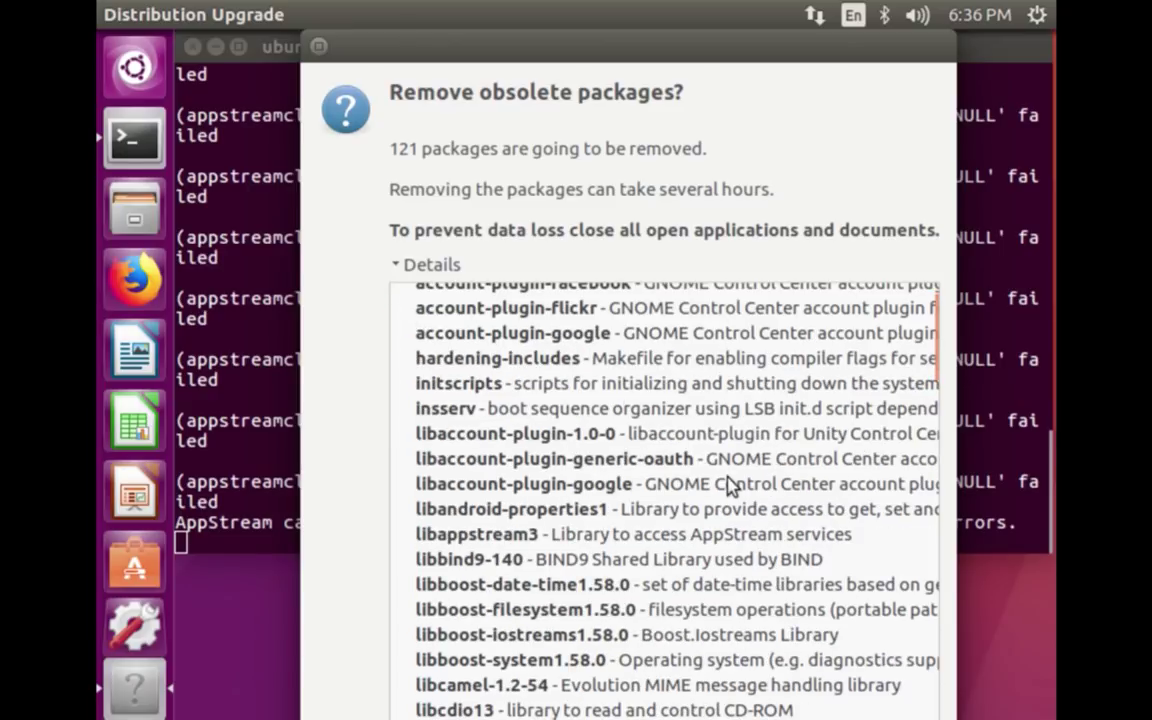
pyautogui.scroll(-6, 728, 484)
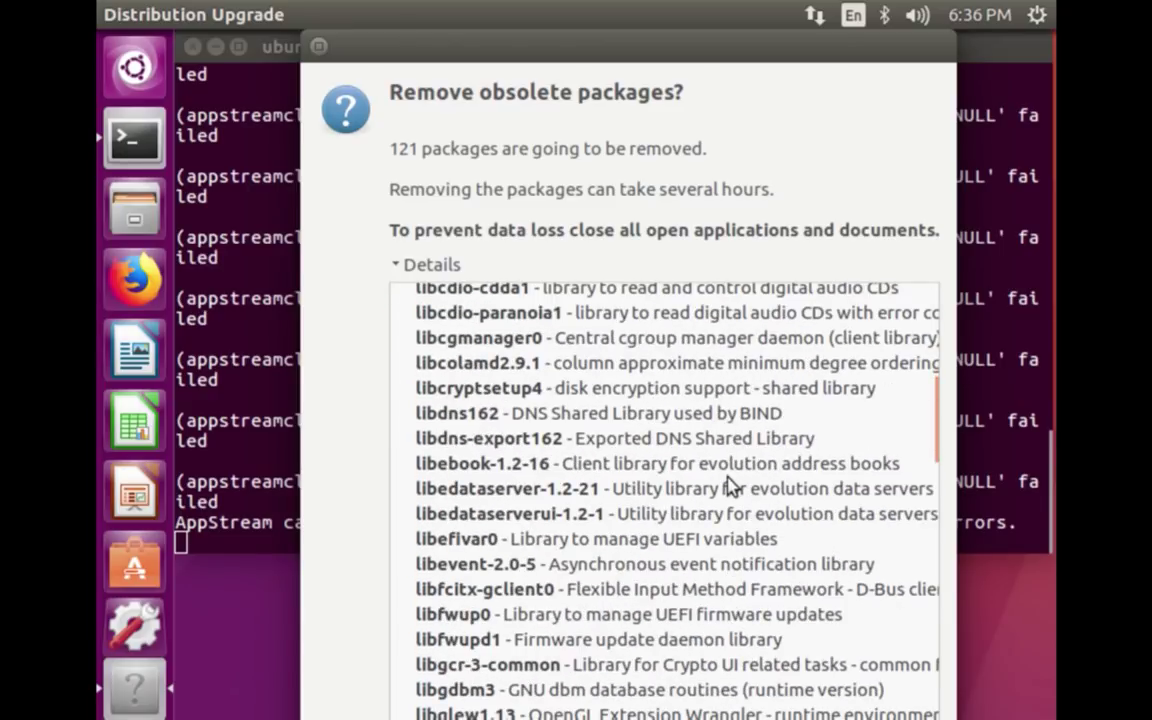
pyautogui.scroll(-9, 728, 484)
pyautogui.scroll(-1, 730, 485)
pyautogui.click(396, 318)
pyautogui.click(396, 296)
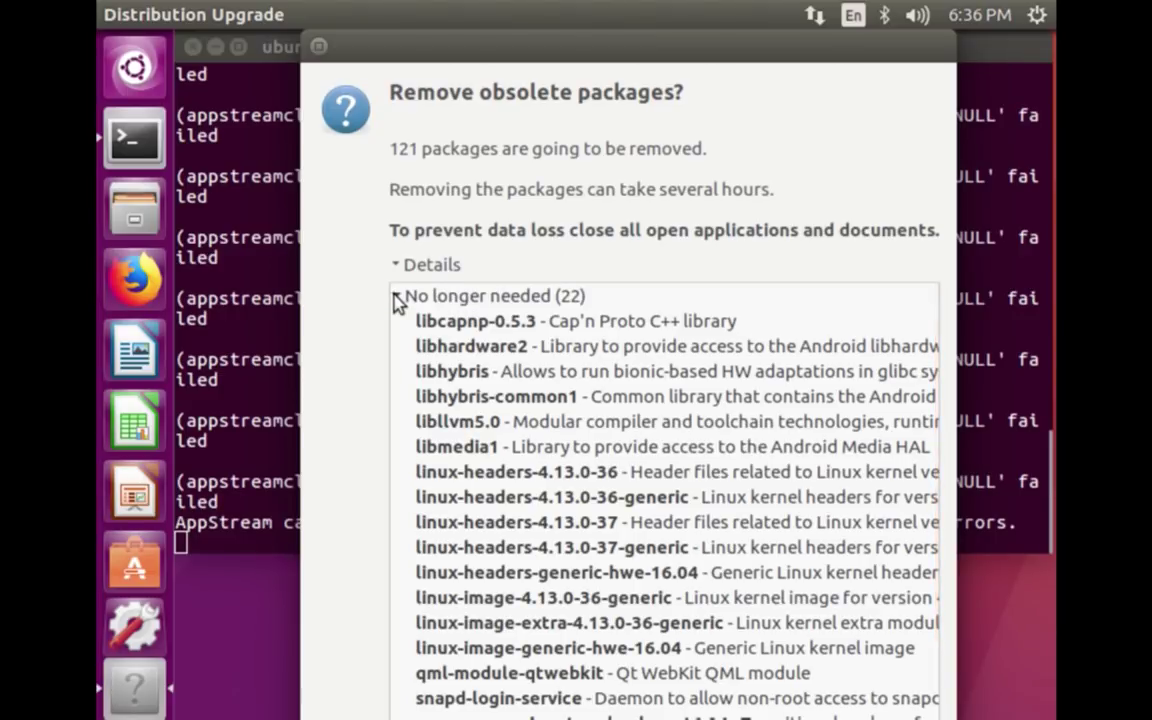
pyautogui.scroll(-3, 740, 321)
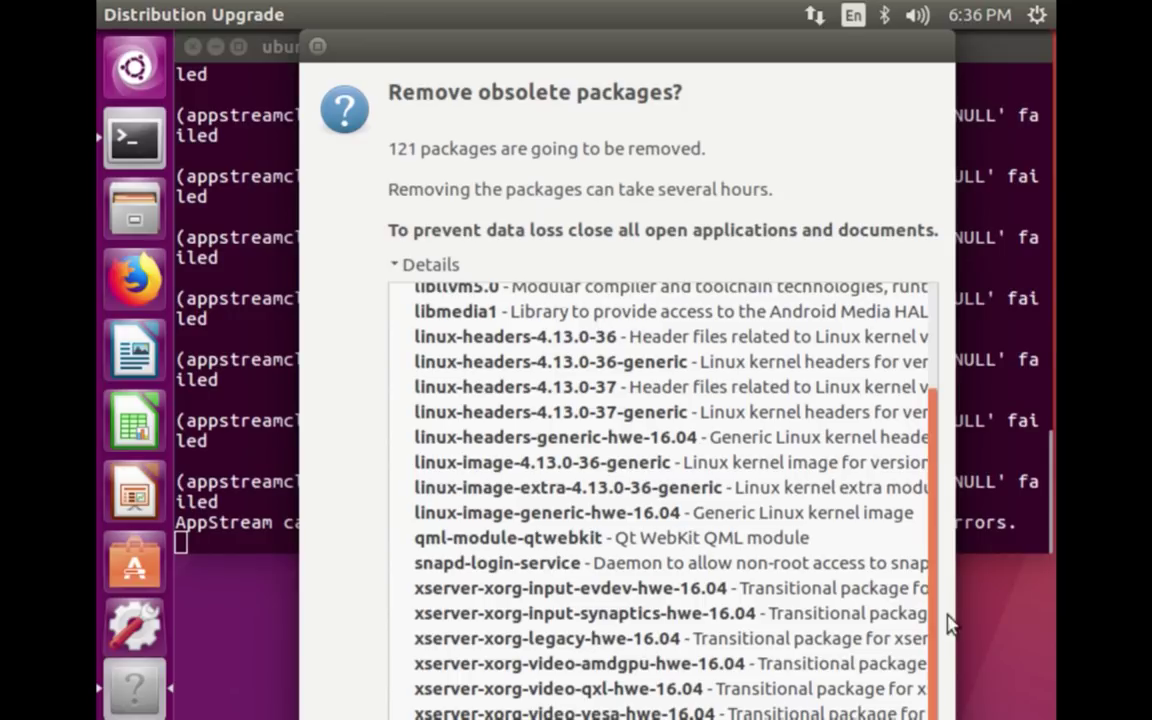
pyautogui.scroll(3, 928, 321)
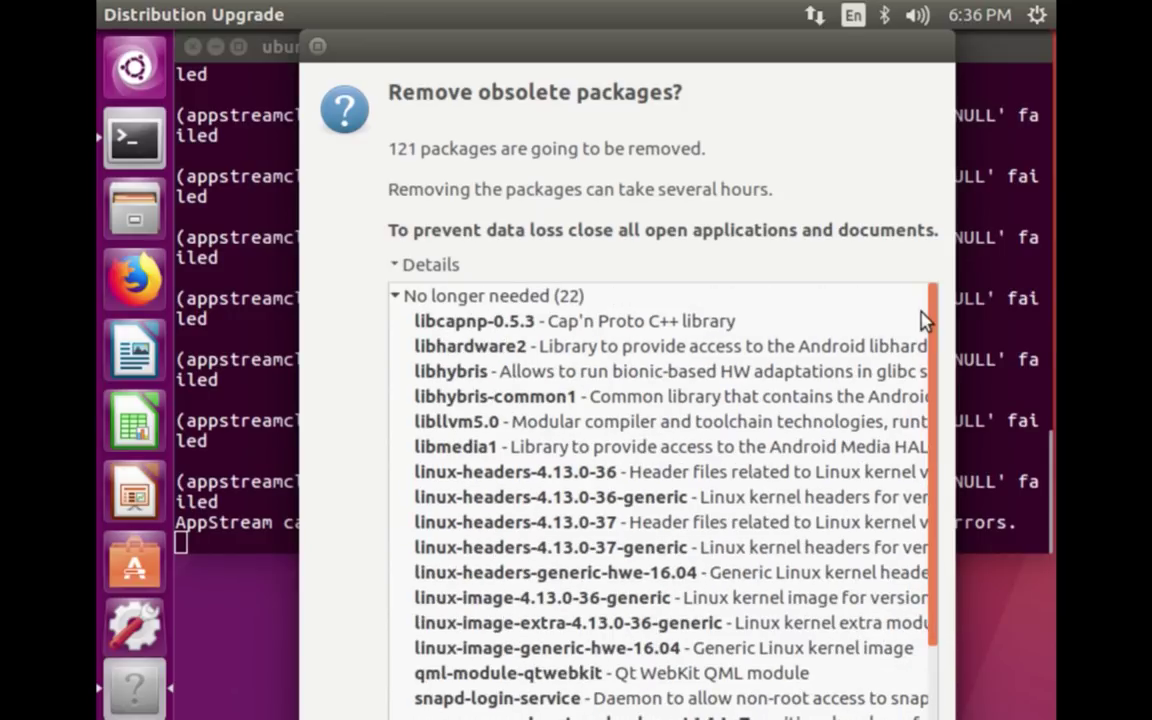
pyautogui.click(403, 301)
pyautogui.click(397, 298)
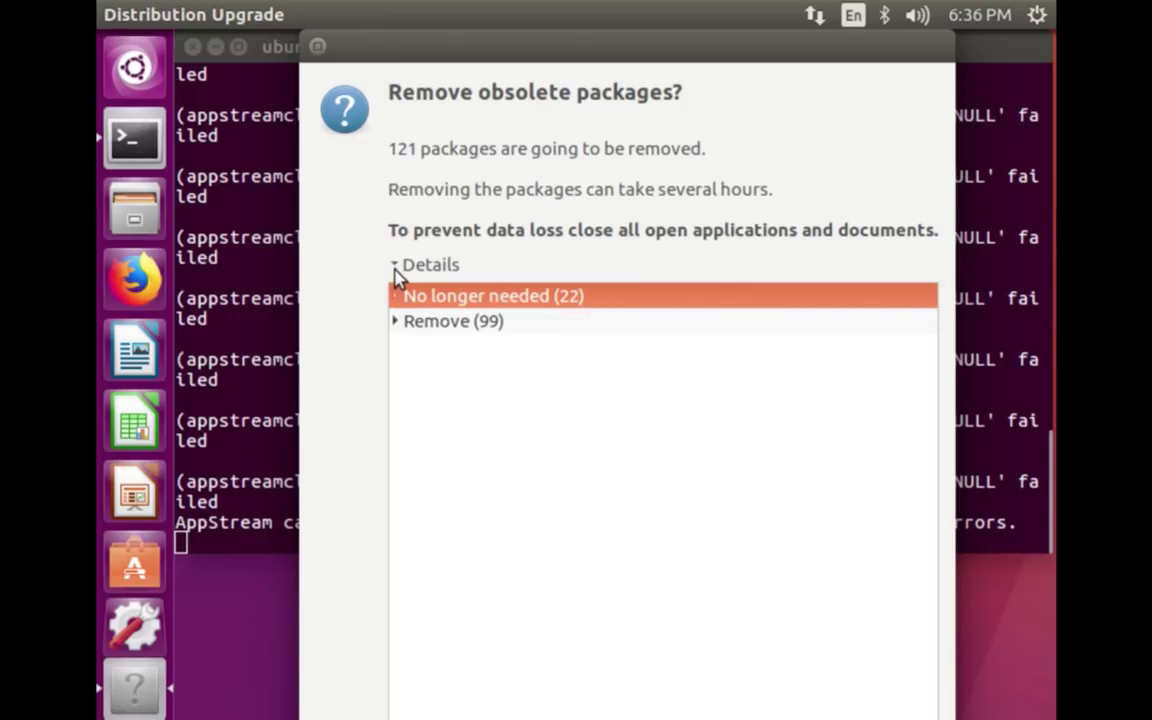
pyautogui.click(396, 270)
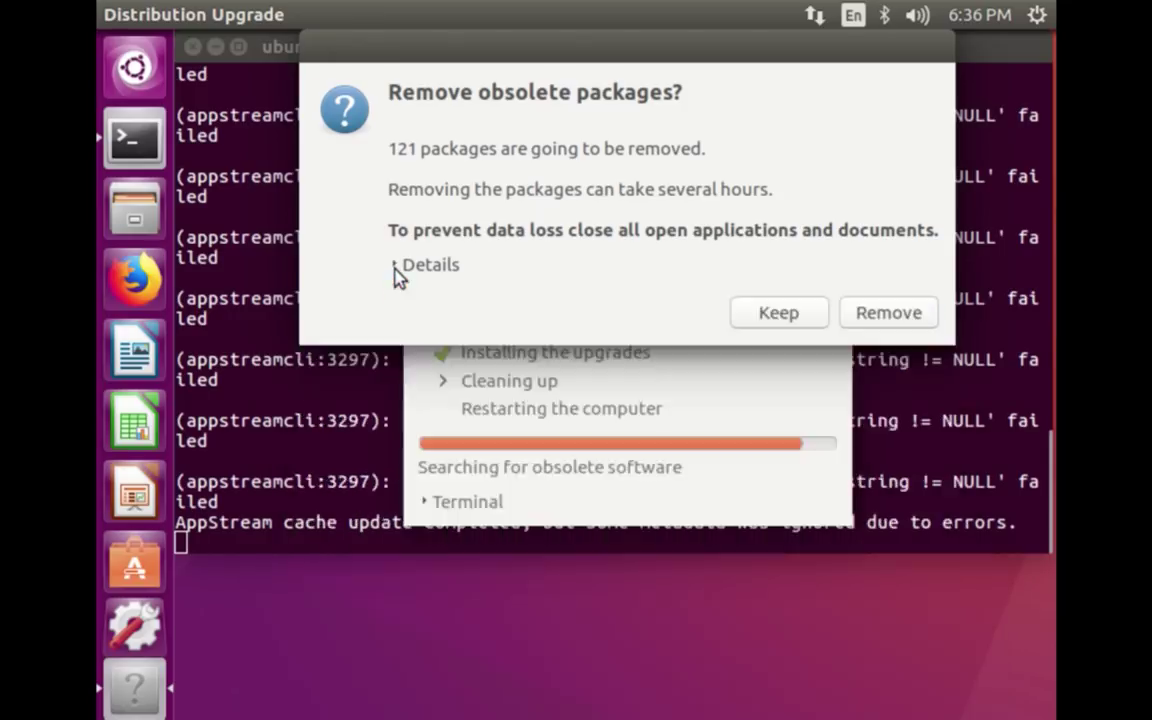
# Remove the 121 obsolete packages, watch the terminal output, and restart the computer
pyautogui.click(873, 318)
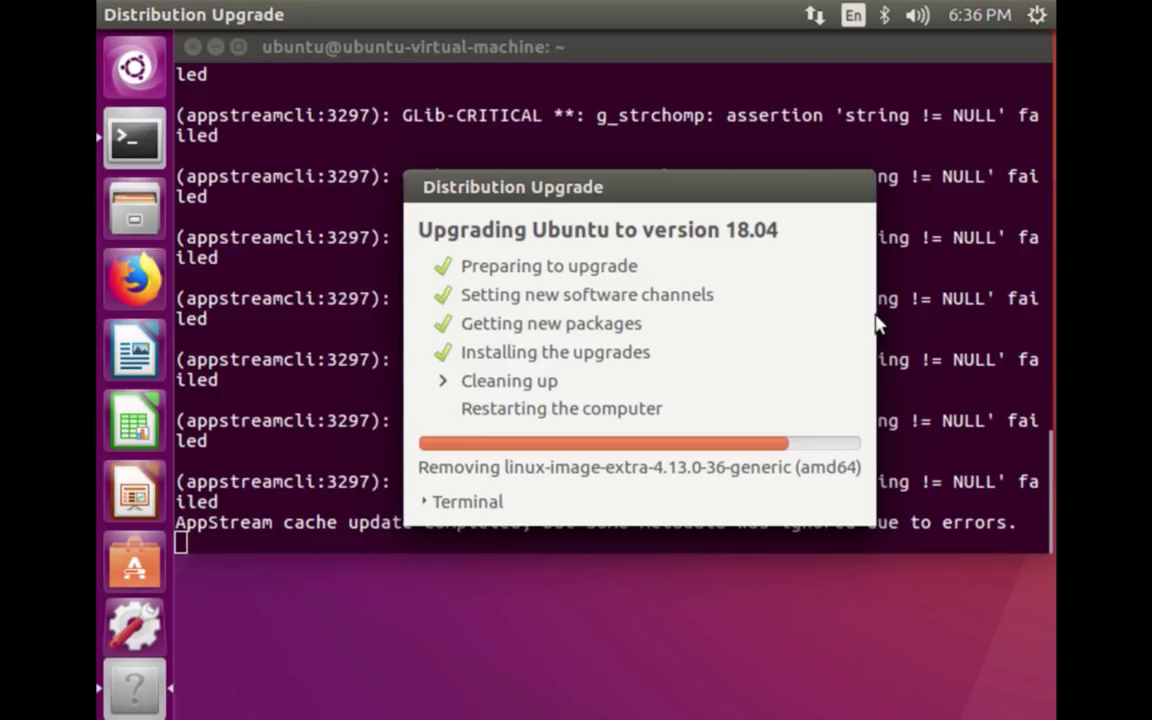
pyautogui.click(428, 503)
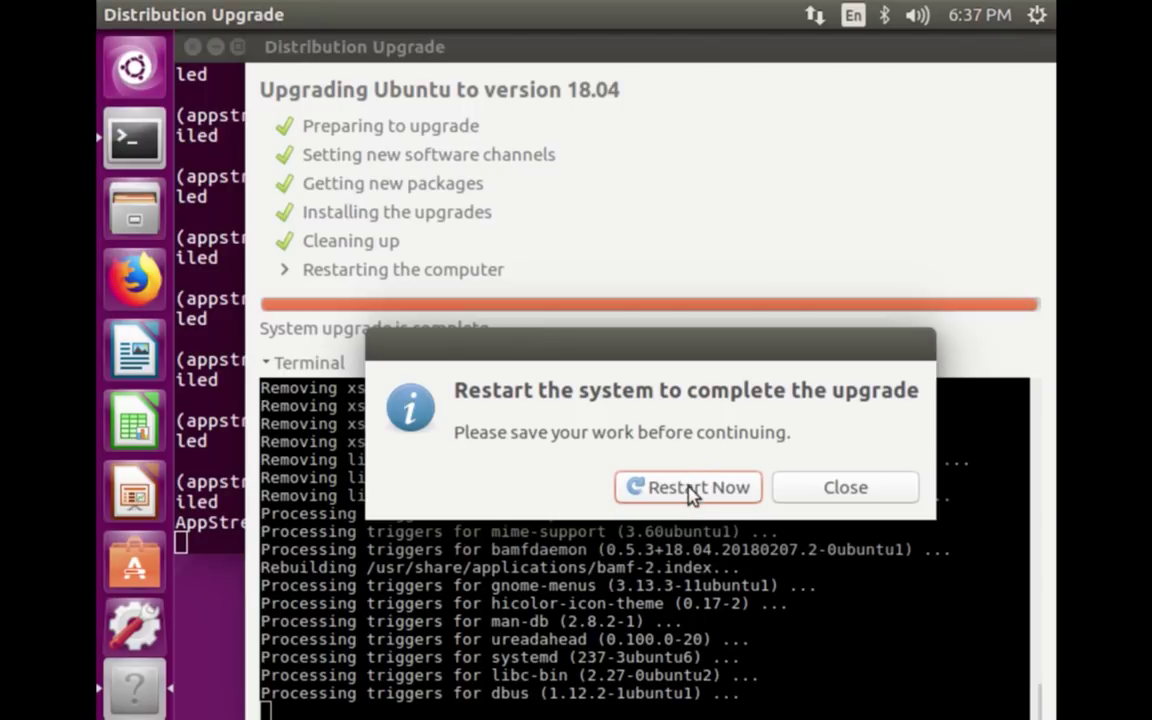
pyautogui.click(688, 490)
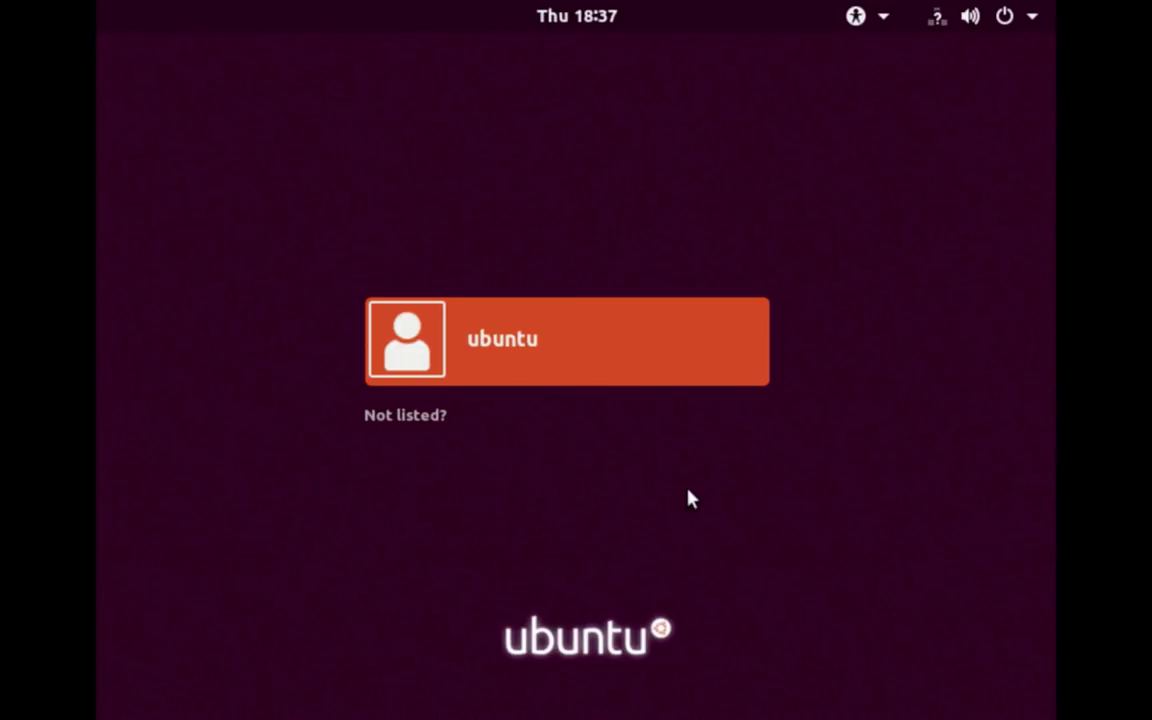
# Sign in as the ubuntu user with the account password and open a Terminal
pyautogui.press('Return')
pyautogui.write('ubuntu')
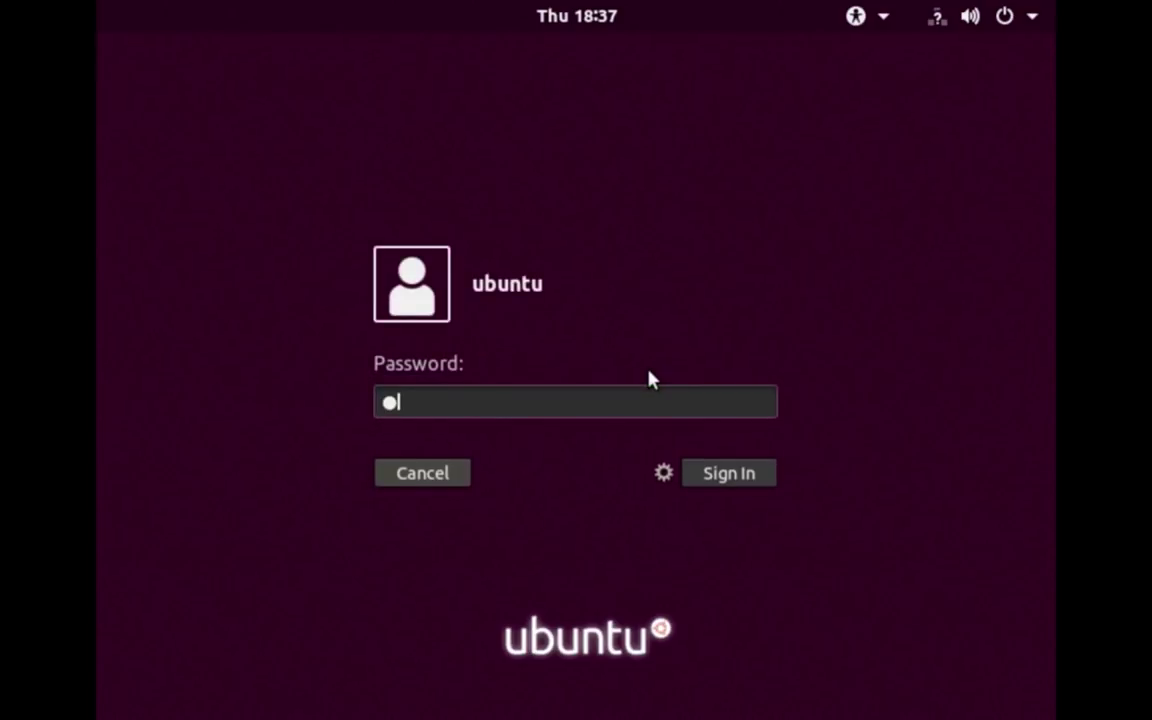
pyautogui.press('Return')
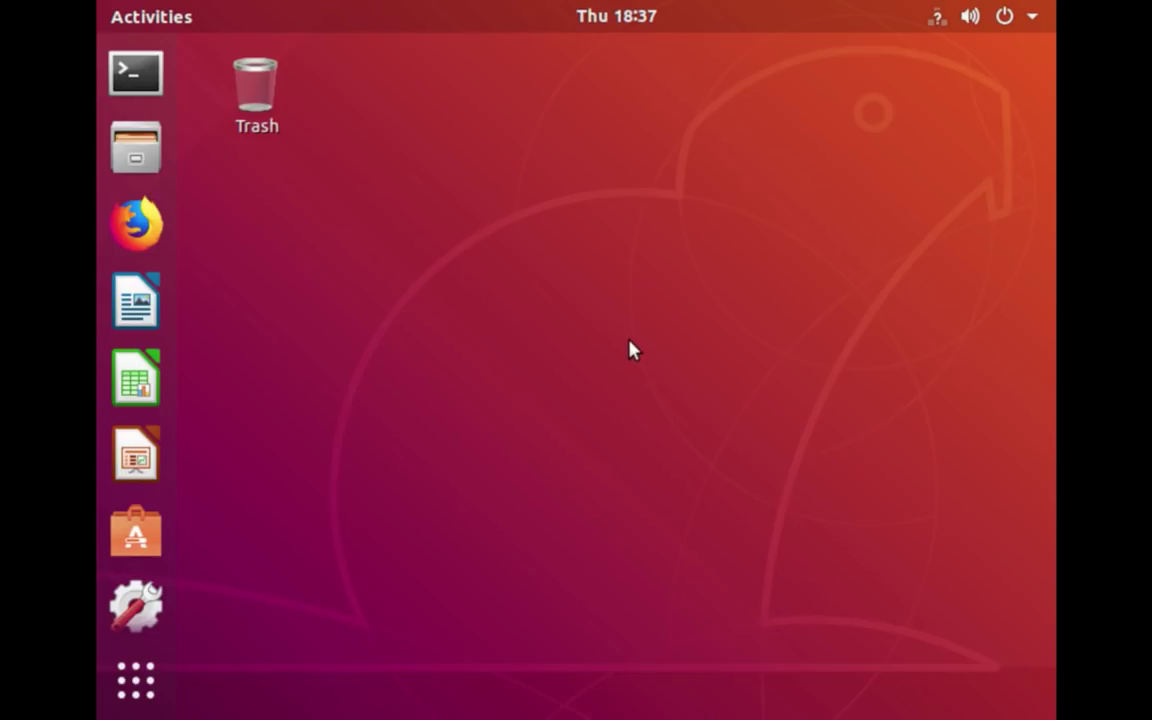
pyautogui.click(138, 76)
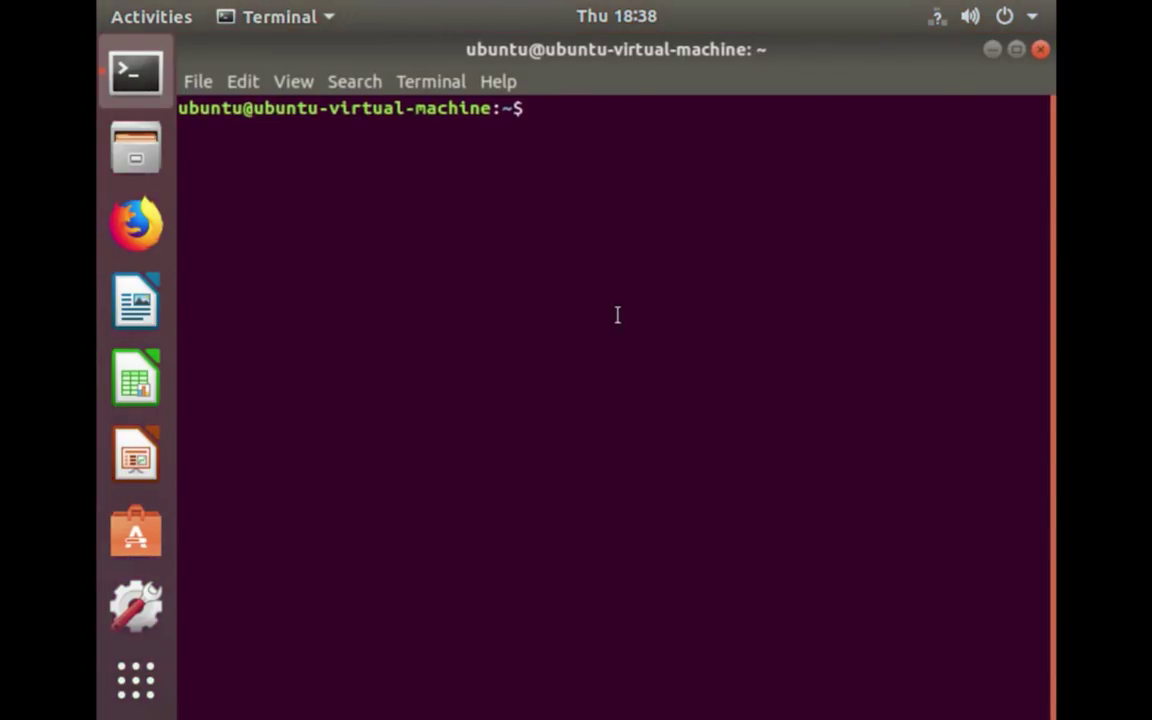
# Run lsb_release -a, highlight the 18.04 bionic and Bionic Beaver lines, then show all applications
pyautogui.write('lsb_release -a')
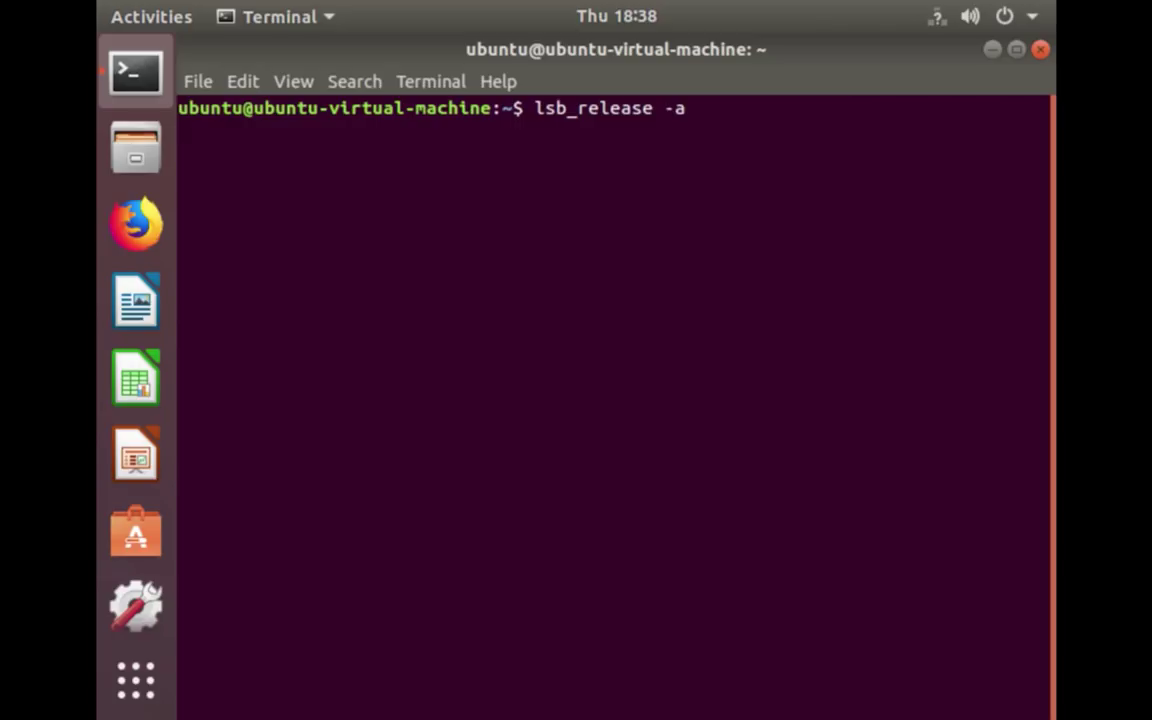
pyautogui.press('Return')
pyautogui.press('Return')
pyautogui.press('Return')
pyautogui.press('Return')
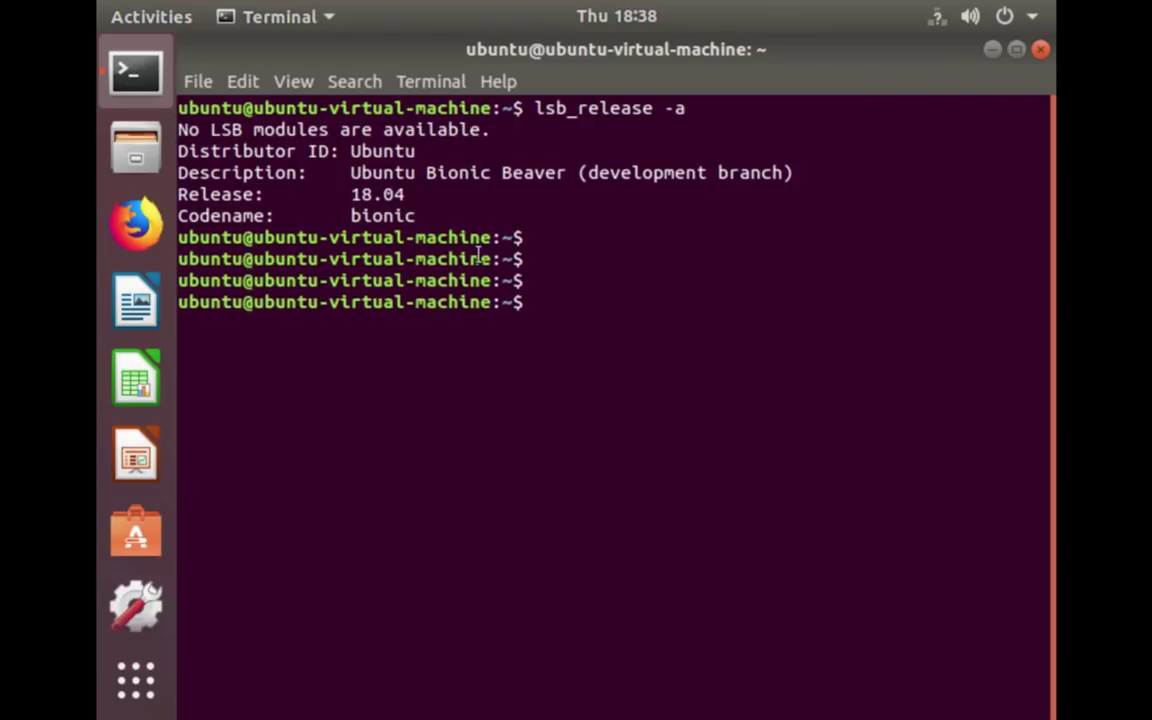
pyautogui.moveTo(421, 211); pyautogui.dragTo(163, 190)
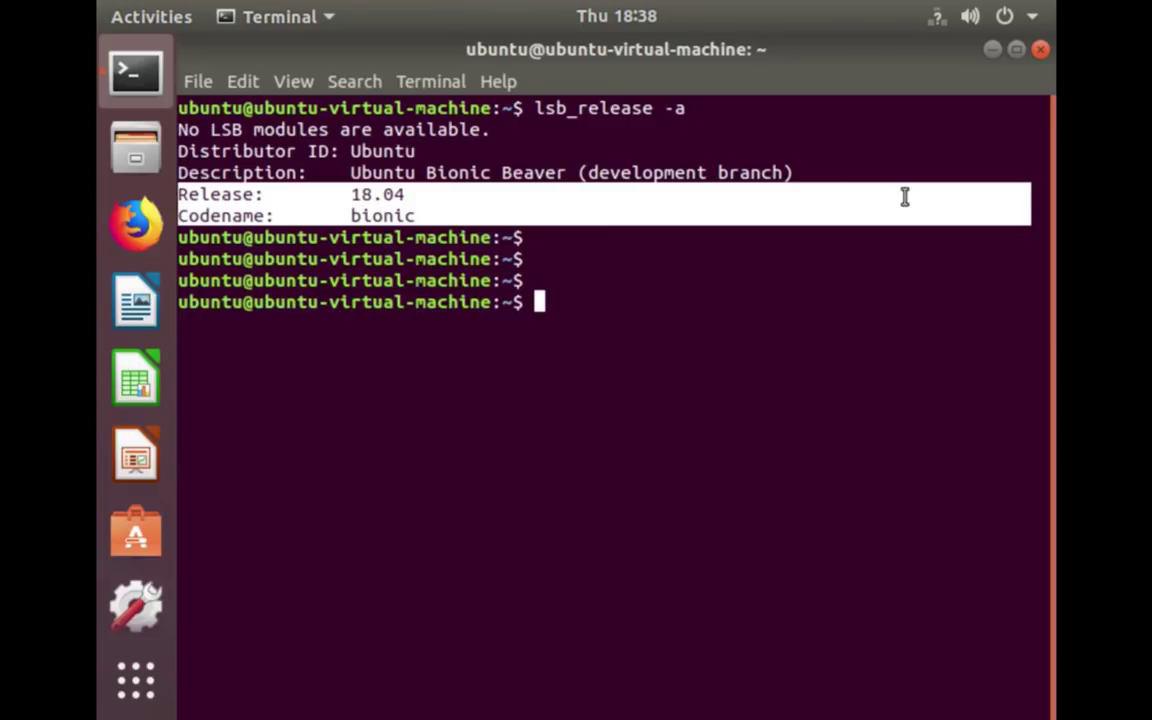
pyautogui.click(811, 176)
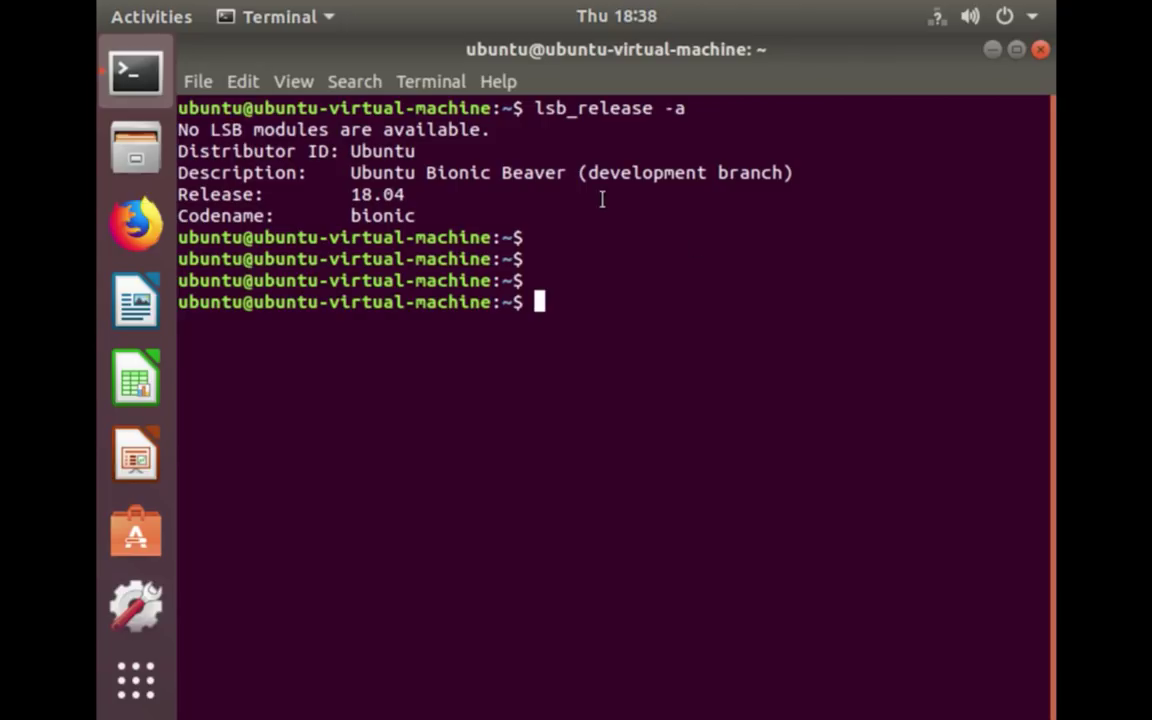
pyautogui.moveTo(566, 173); pyautogui.dragTo(350, 172)
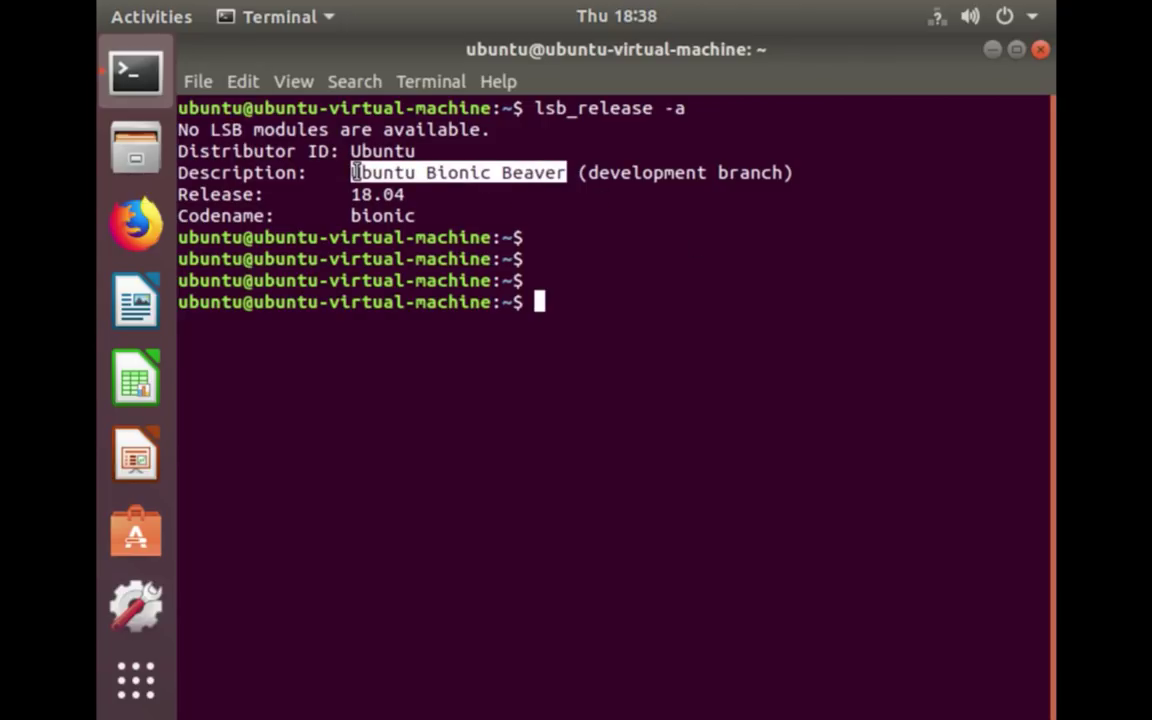
pyautogui.click(507, 232)
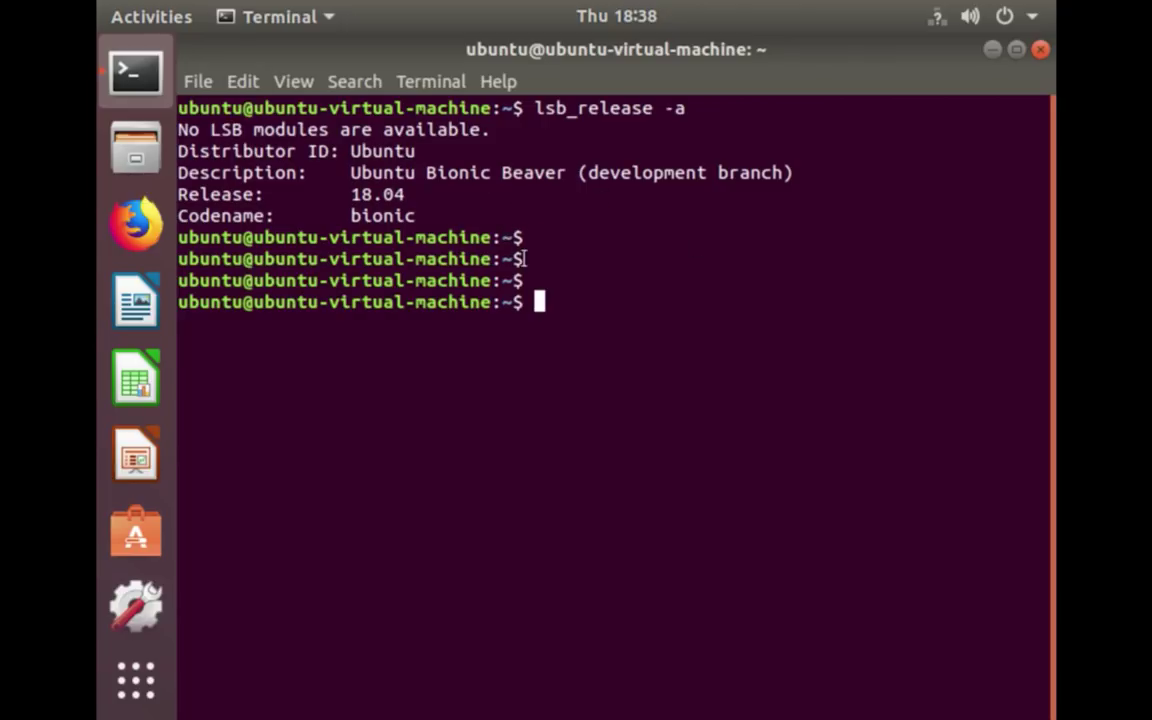
pyautogui.click(137, 682)
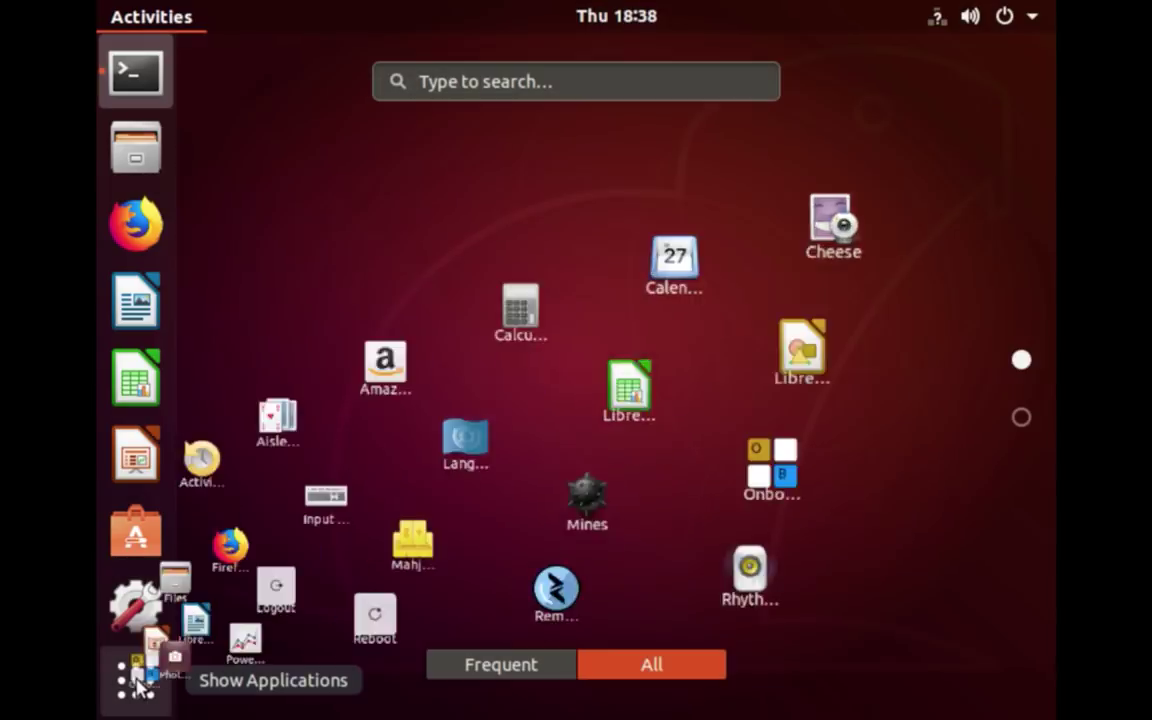